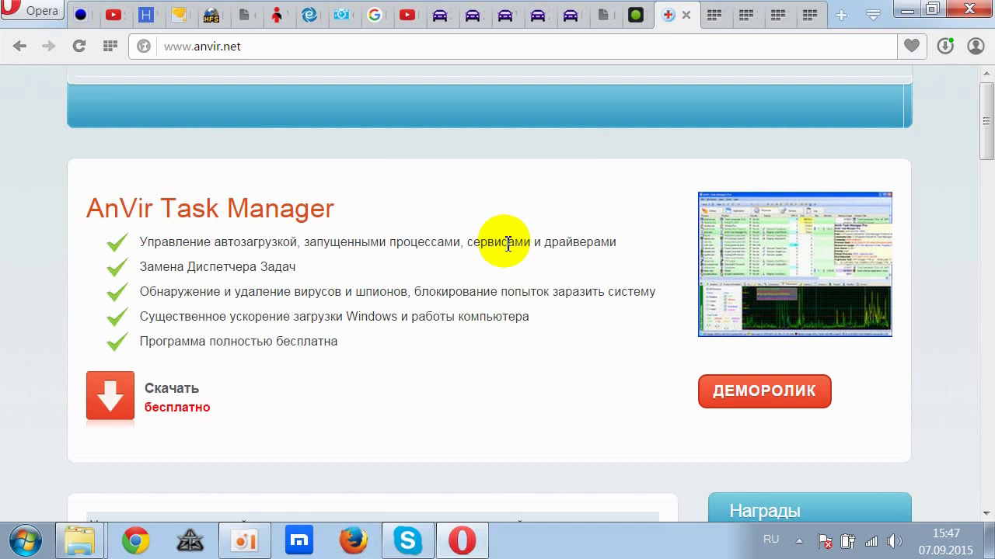
left_click(245, 541)
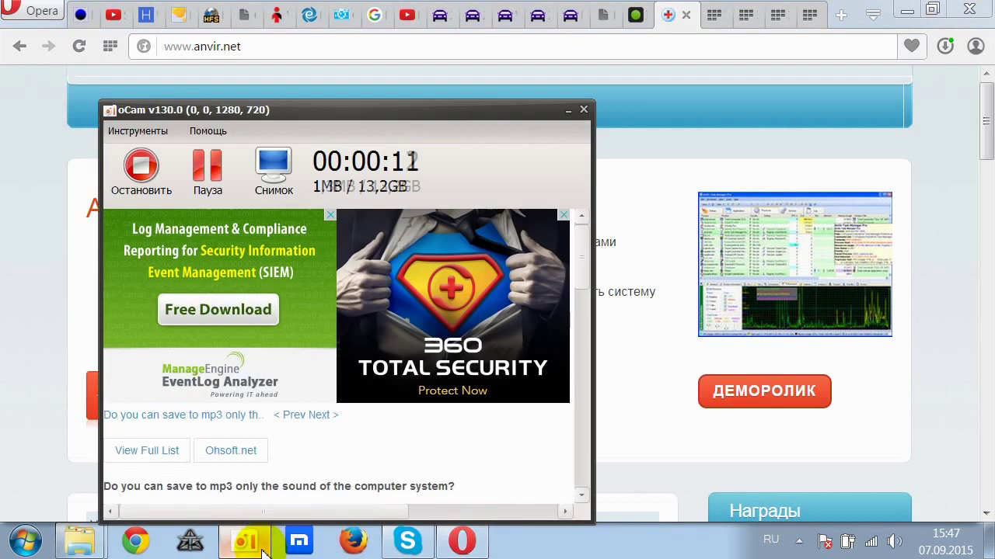
left_click(567, 112)
- View the enlarged AnVir Task Manager screenshot on the site, and download the free program archive
left_click(789, 261)
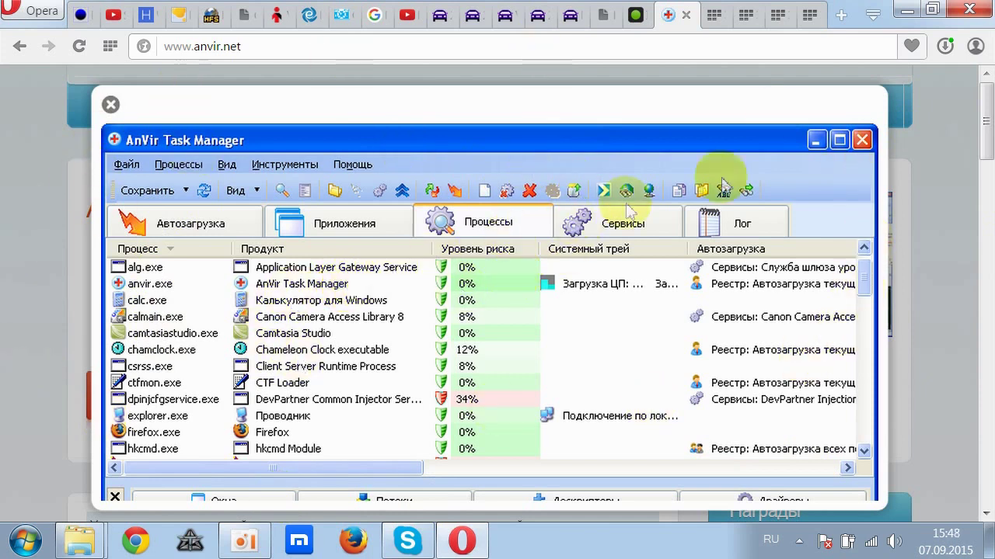
left_click(111, 104)
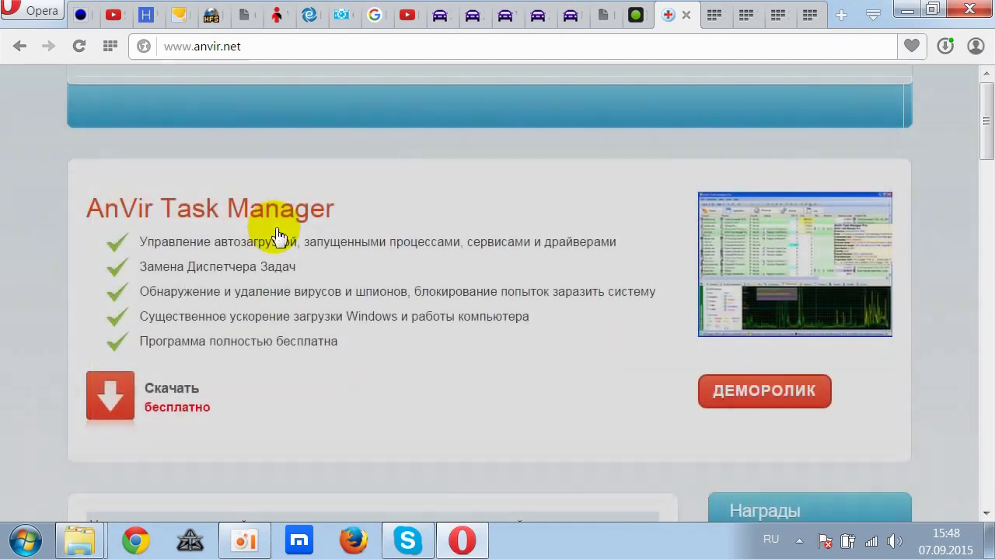
left_click(115, 398)
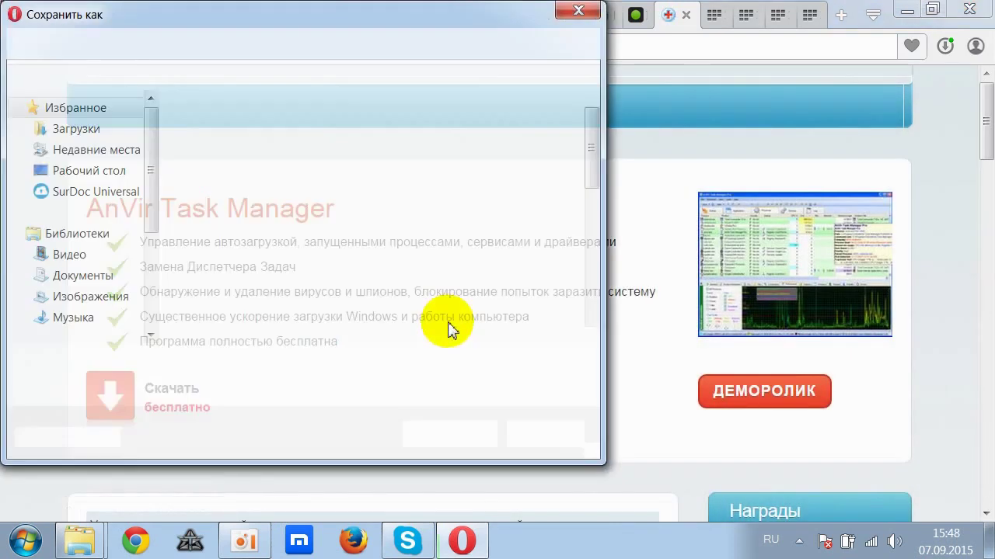
left_click(451, 430)
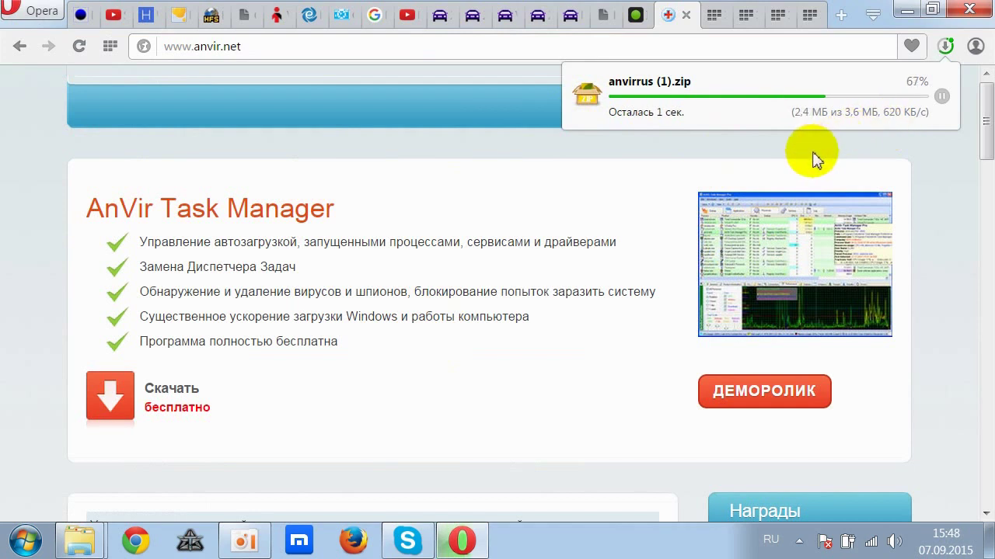
- Switch to the unpacked anvirrus folder in Windows Explorer and launch the AnVir application
mouse_move(80, 540)
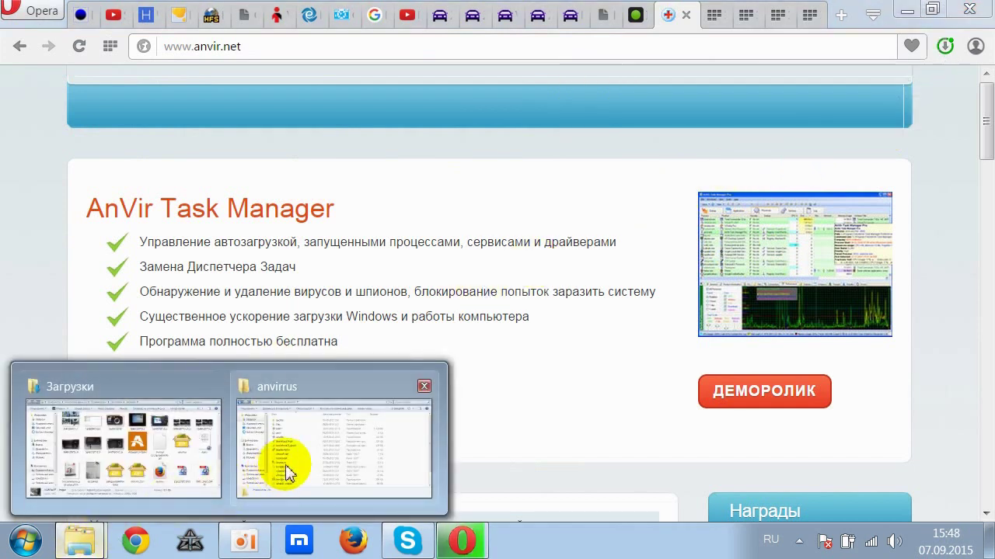
left_click(288, 470)
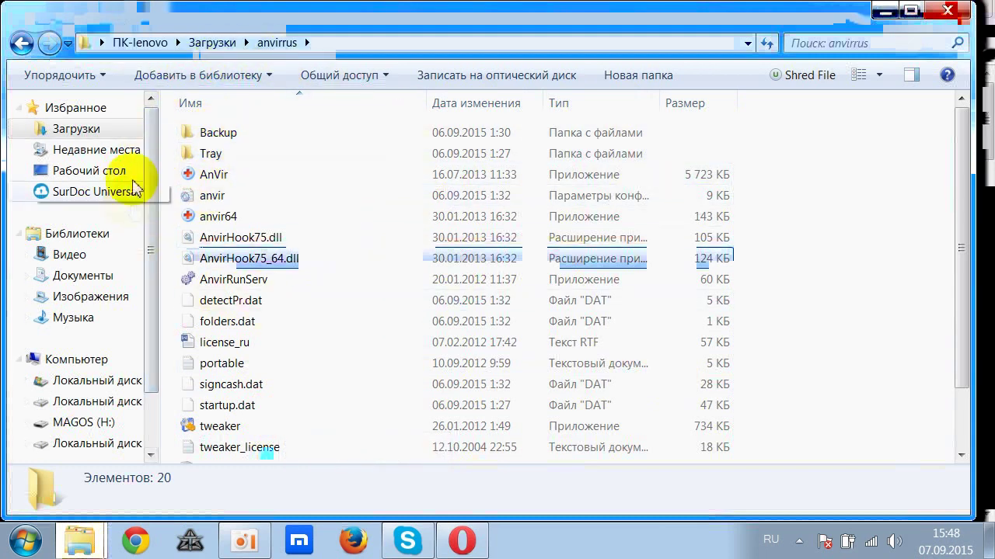
mouse_move(228, 185)
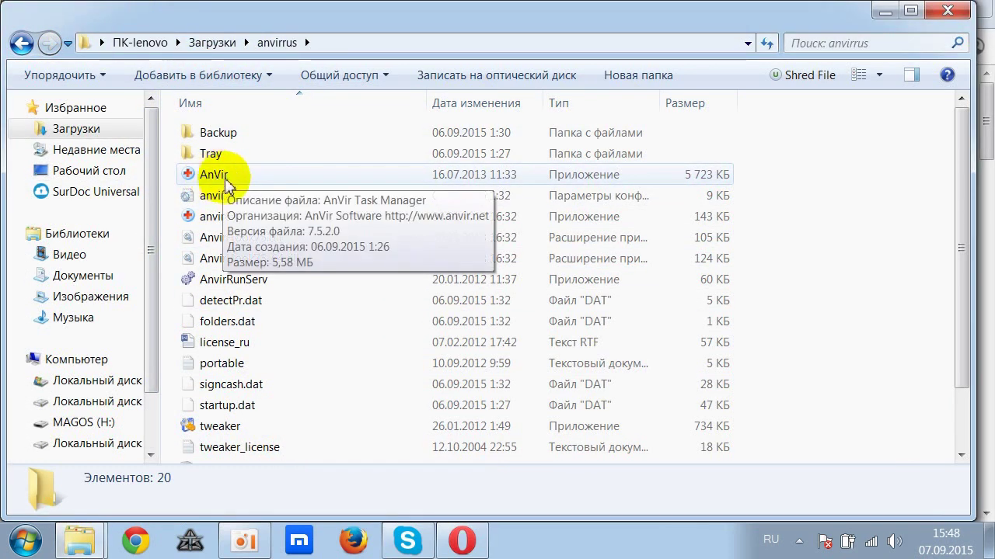
left_click(223, 221)
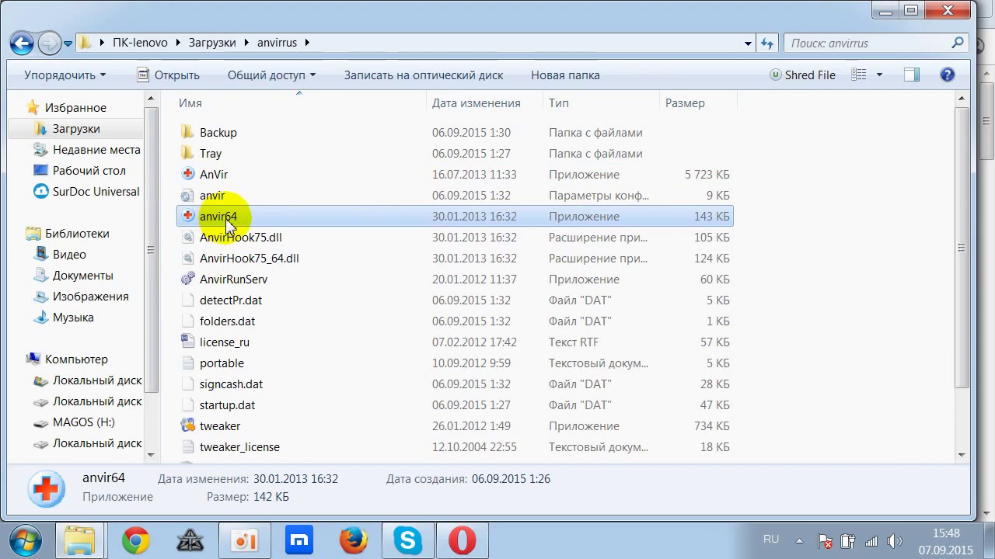
left_click(226, 179)
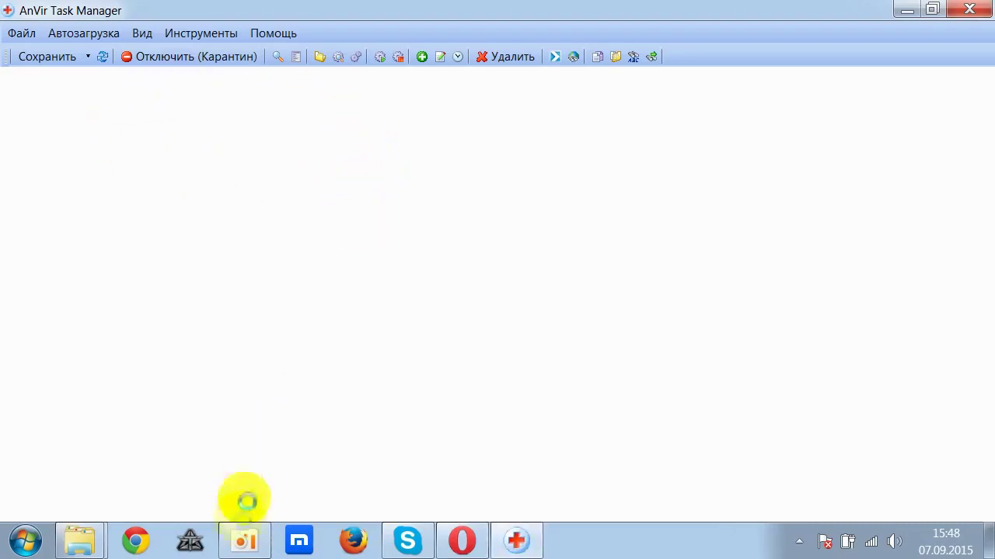
- Allow AnVir.exe in the SpyShelter alert, applying the choice to all actions of the file
left_click(245, 541)
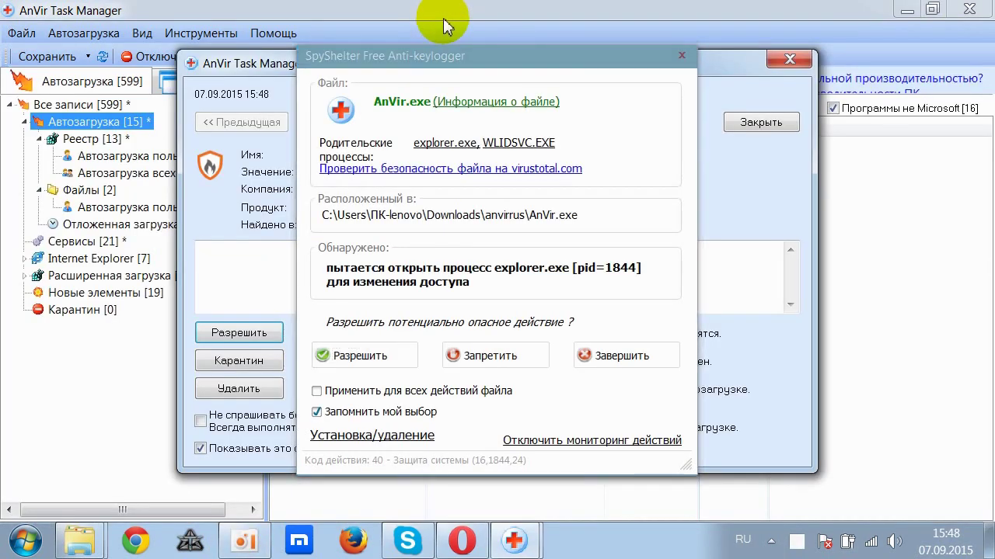
left_click(341, 392)
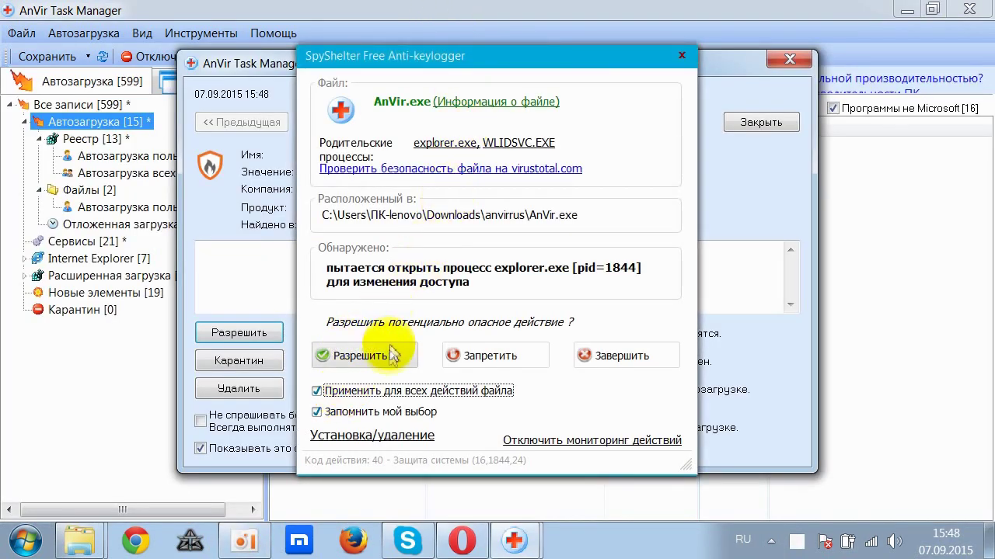
left_click(384, 356)
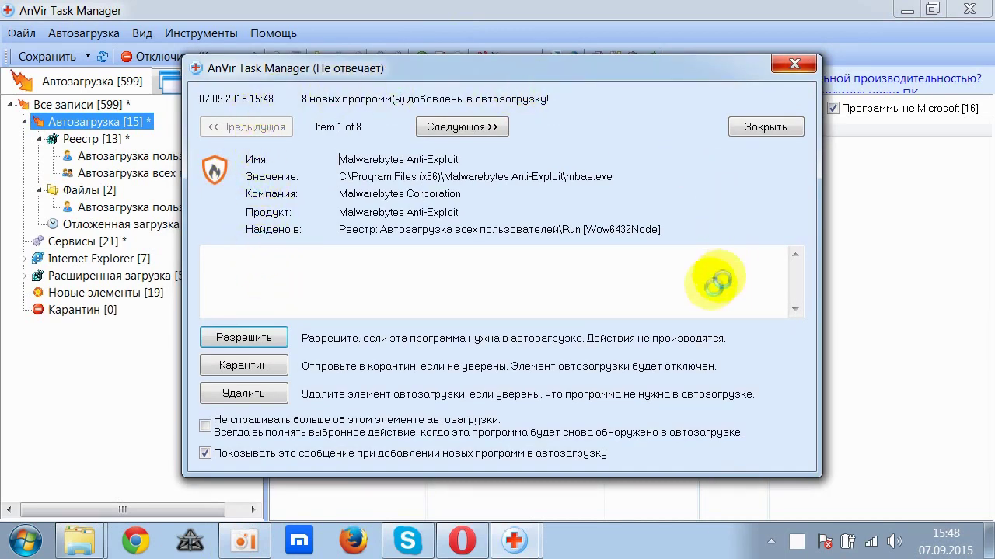
- Allow all eight newly detected startup programs in AnVir Task Manager's startup notification
left_click(268, 340)
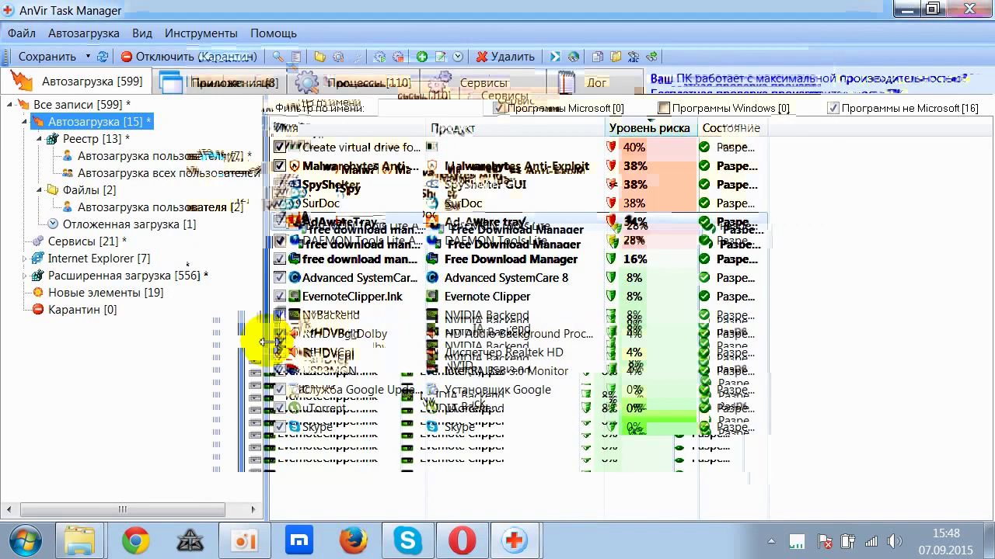
mouse_move(515, 536)
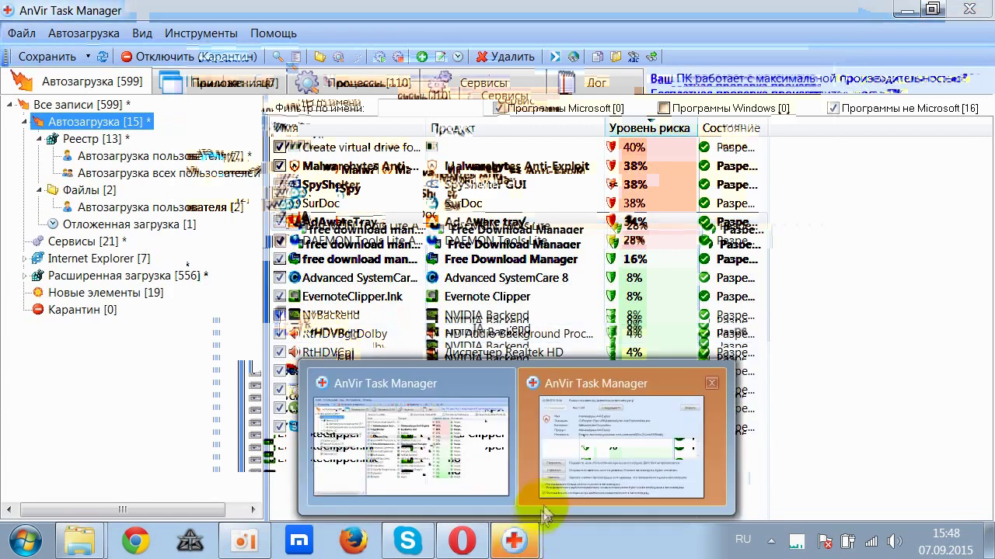
left_click(614, 443)
left_click(244, 333)
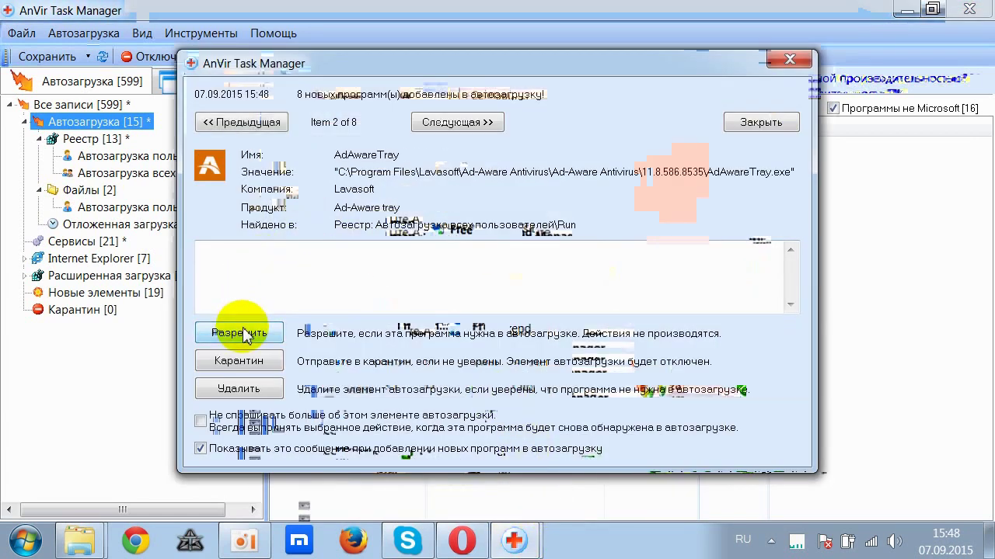
left_click(258, 336)
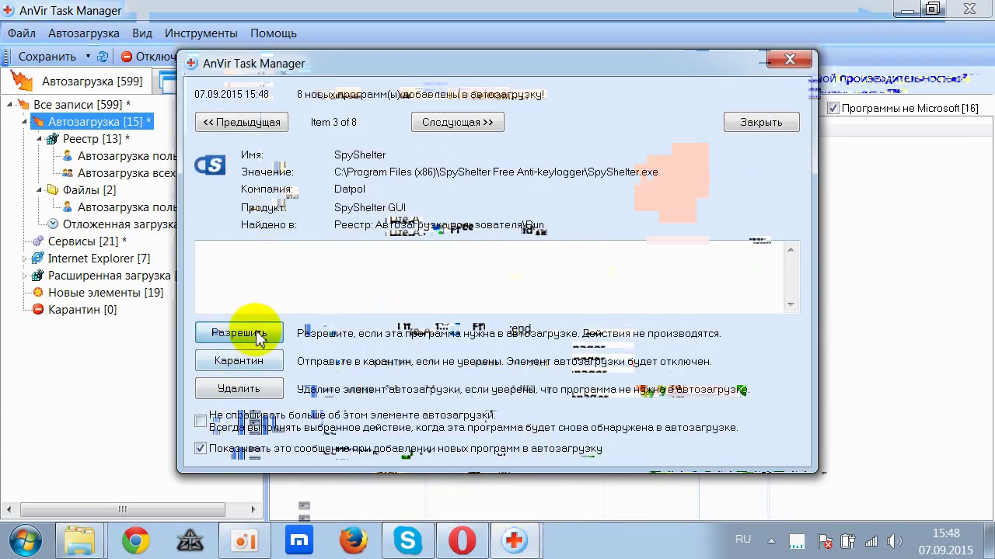
left_click(238, 334)
left_click(238, 334)
left_click(238, 334)
left_click(239, 333)
left_click(238, 333)
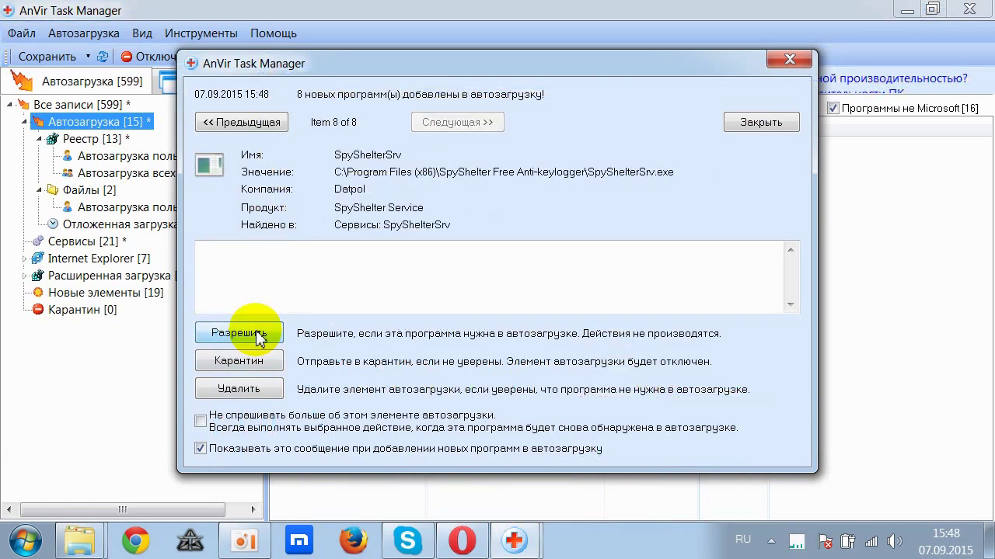
left_click(239, 333)
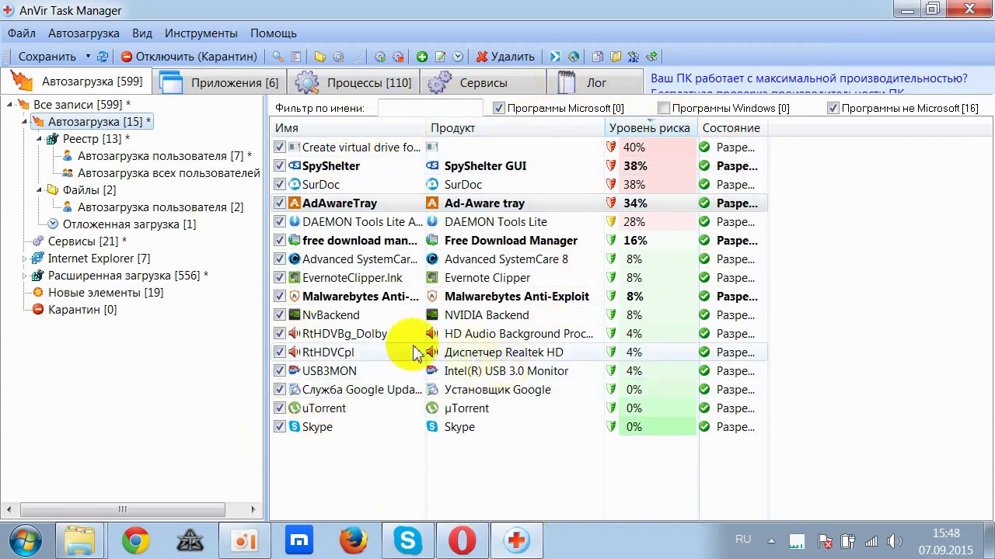
- Disable the Google Update service (Установщик Google) in the startup list by sending it to quarantine
left_click(371, 392)
right_click(372, 392)
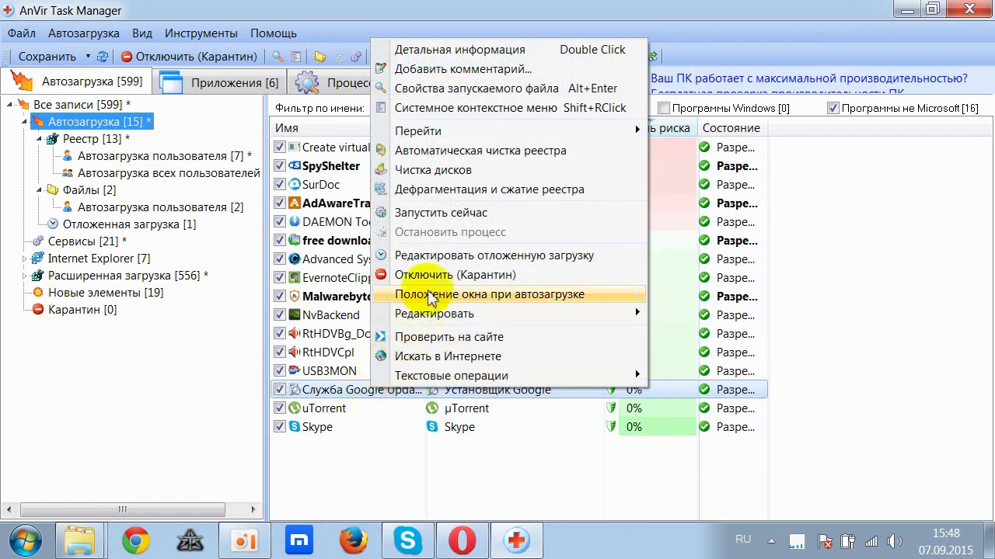
left_click(447, 276)
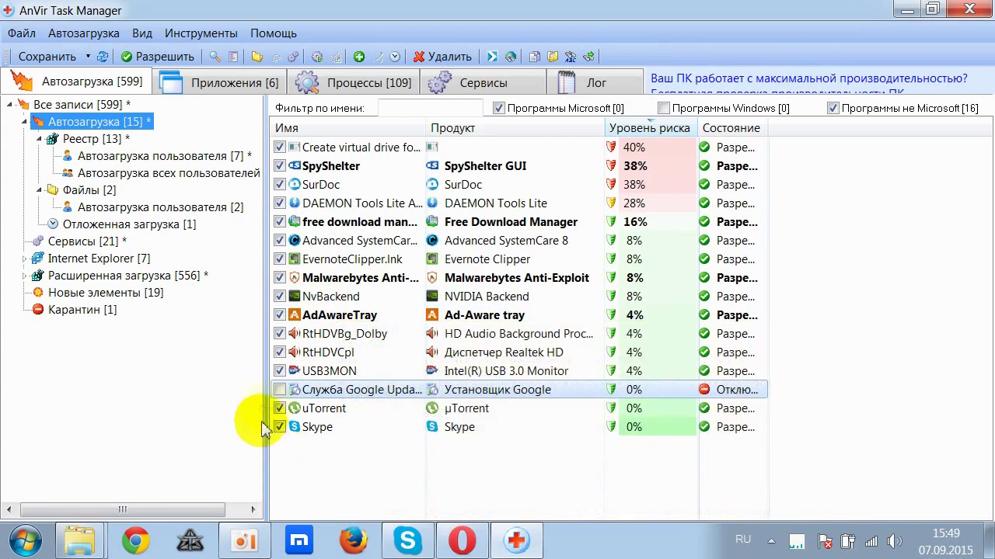
- Examine the available actions for AdAwareTray and the details of the Denwer virtual drive startup entry
left_click(345, 314)
right_click(344, 319)
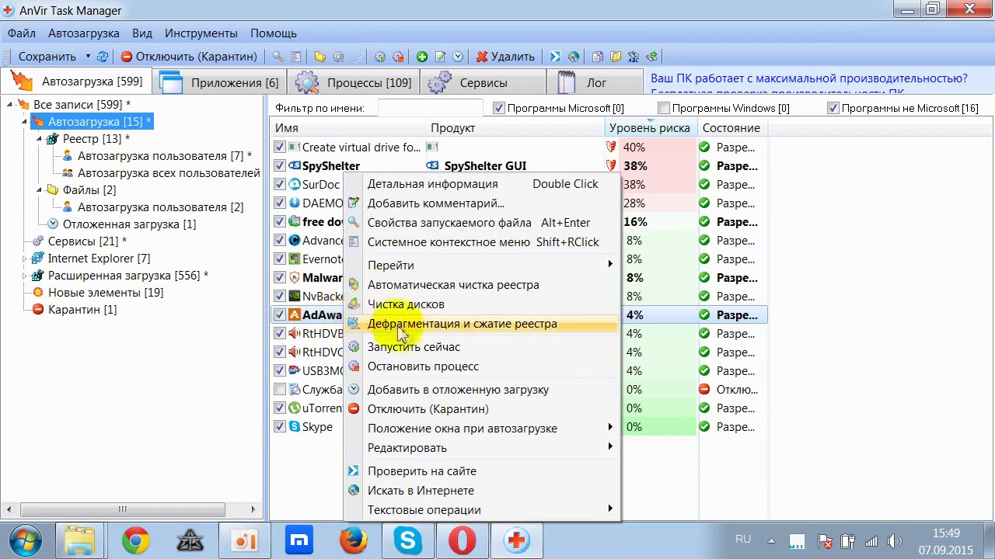
left_click(295, 447)
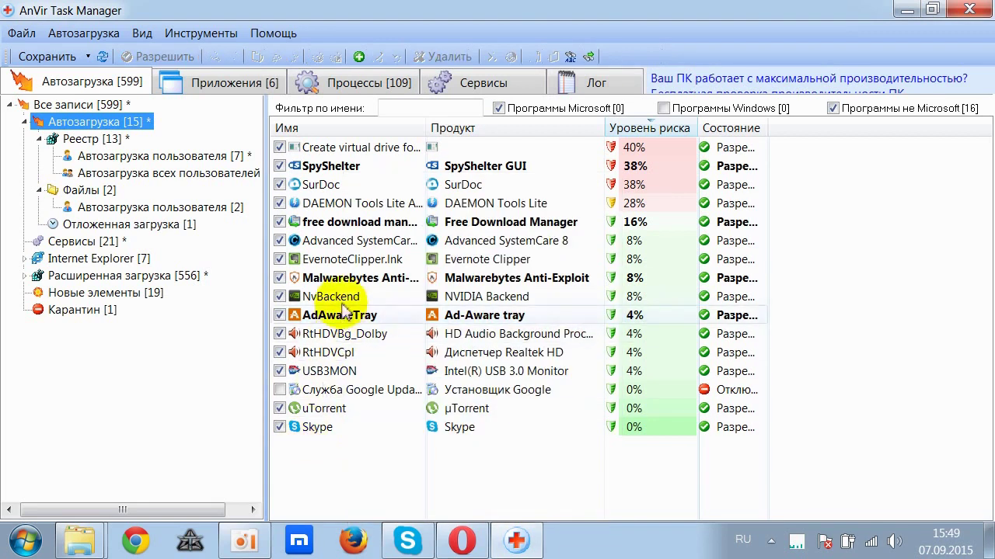
left_click(357, 282)
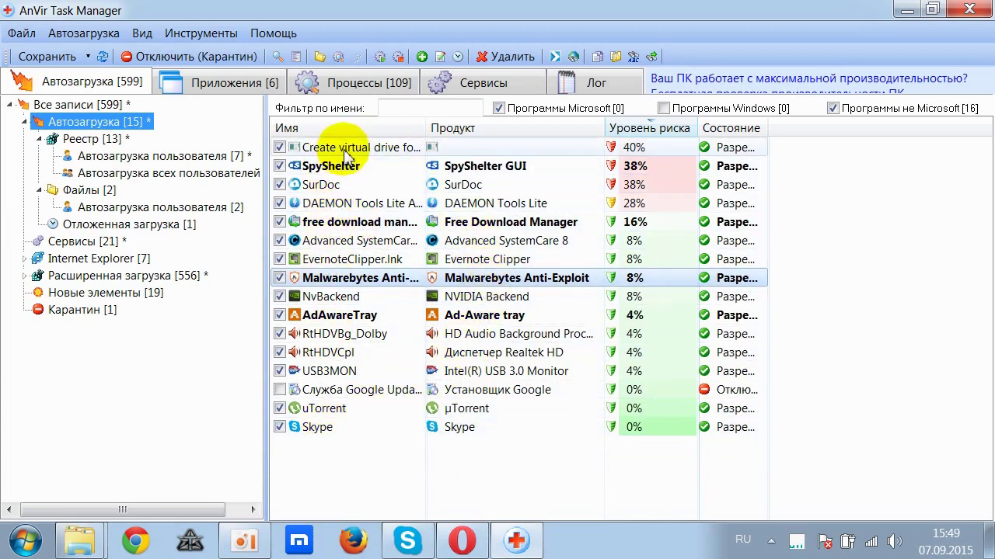
mouse_move(349, 157)
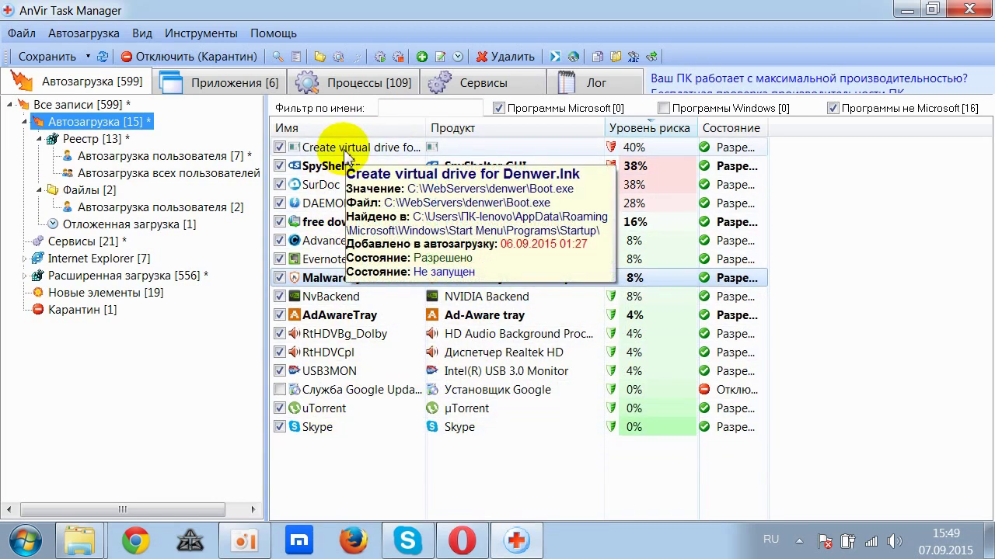
left_click(347, 156)
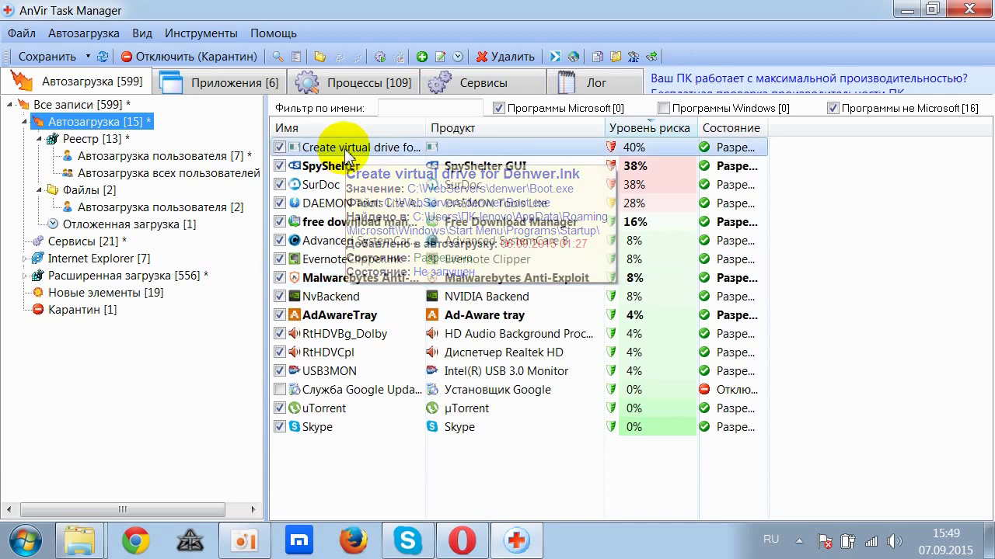
right_click(348, 155)
left_click(300, 488)
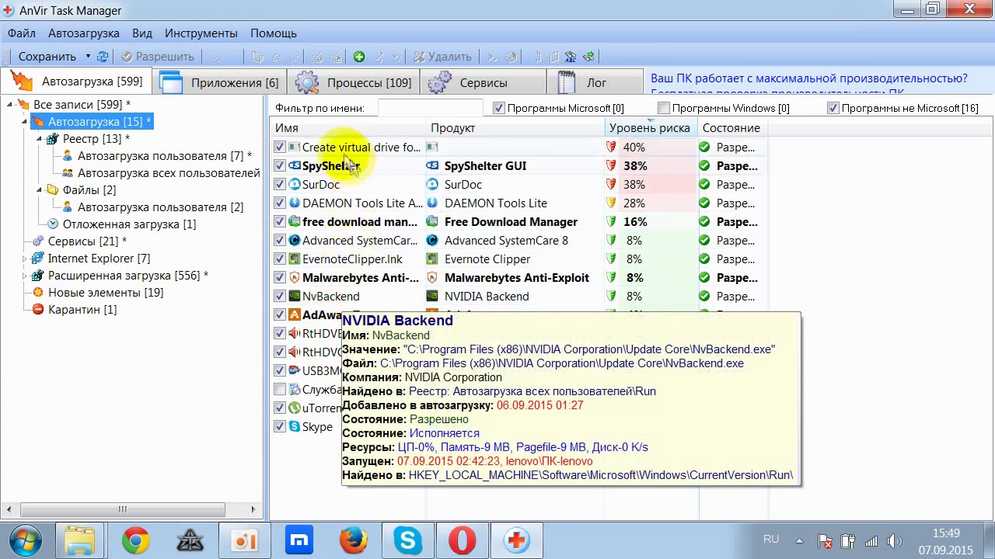
- Review the startup entries stored in the registry, including the user's own, and return to the full startup list
left_click(81, 140)
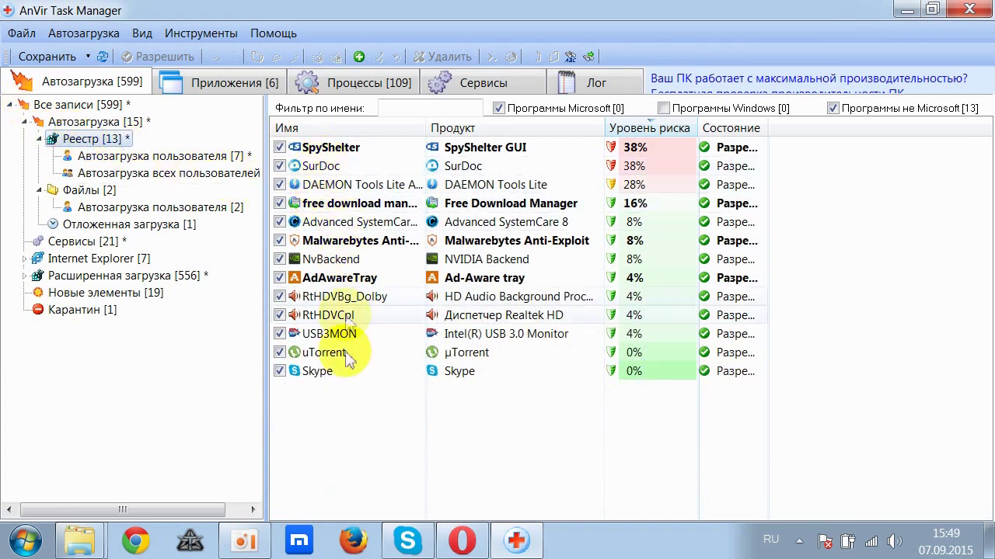
left_click(144, 157)
left_click(81, 139)
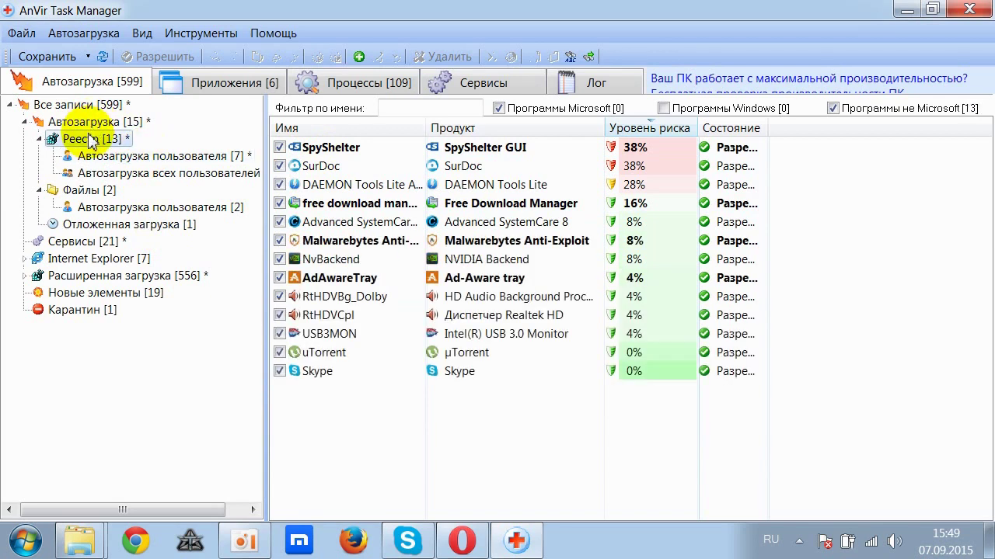
left_click(70, 122)
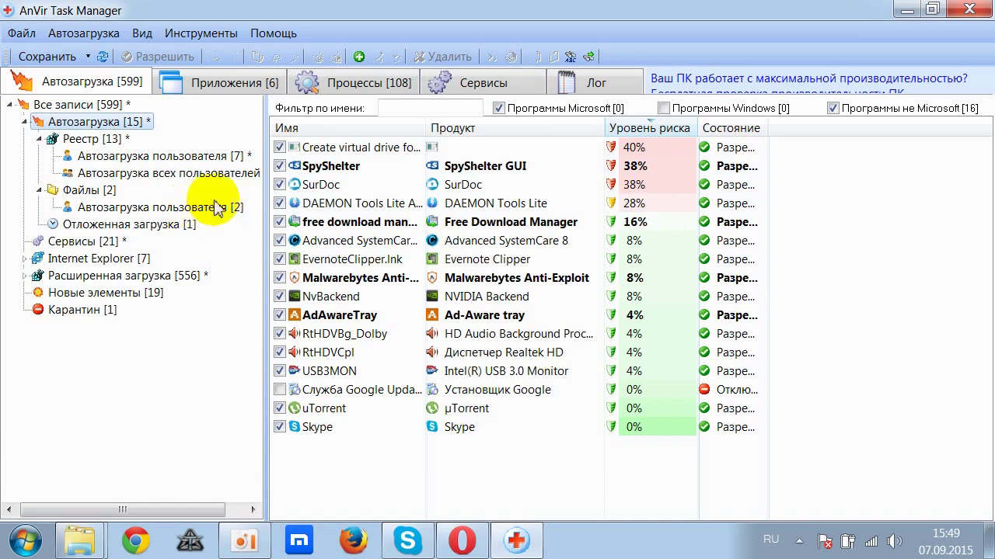
- Disable the DAEMON Tools Lite startup entry by sending it to quarantine
left_click(356, 204)
right_click(369, 208)
left_click(397, 408)
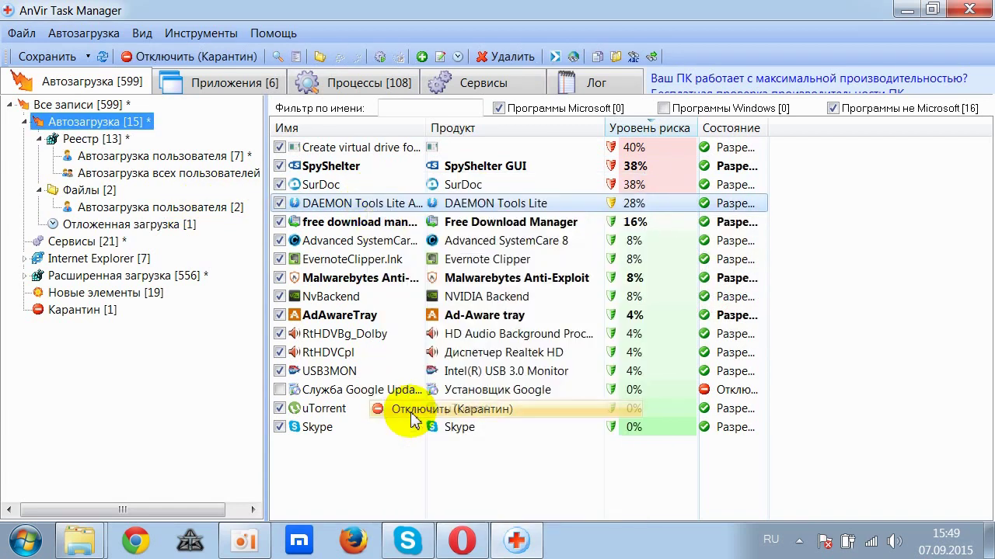
- Review the quarantined, delayed and user startup entries, and return to the full startup list
left_click(107, 311)
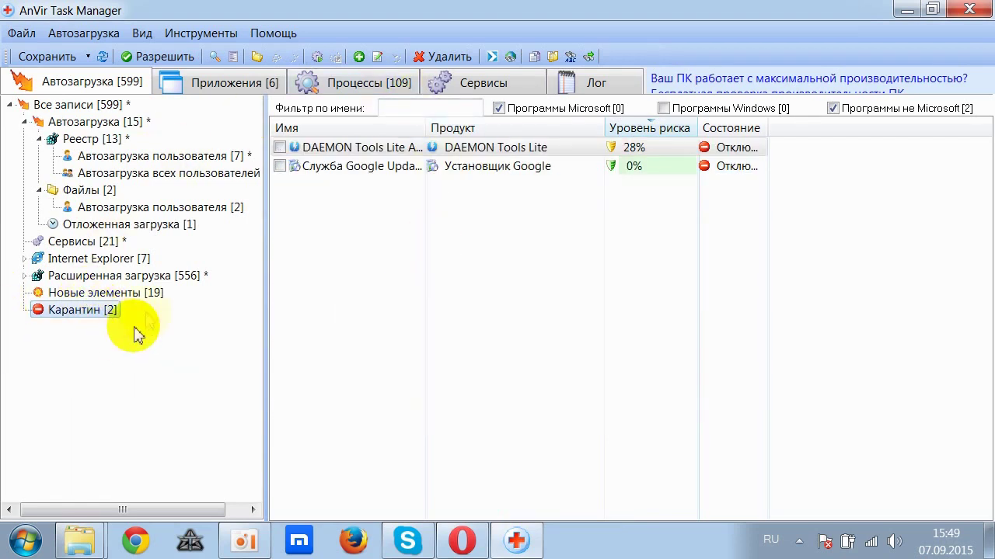
left_click(169, 224)
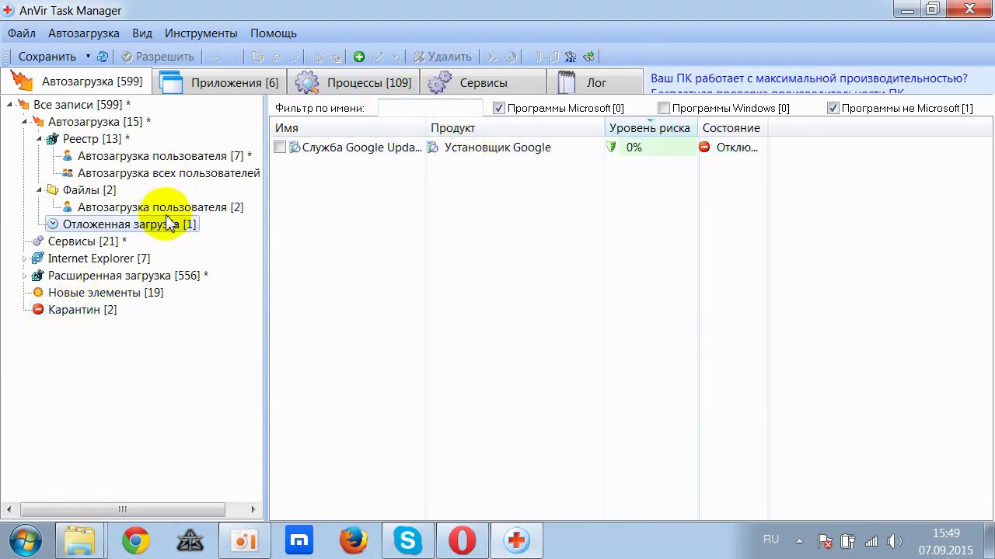
left_click(168, 213)
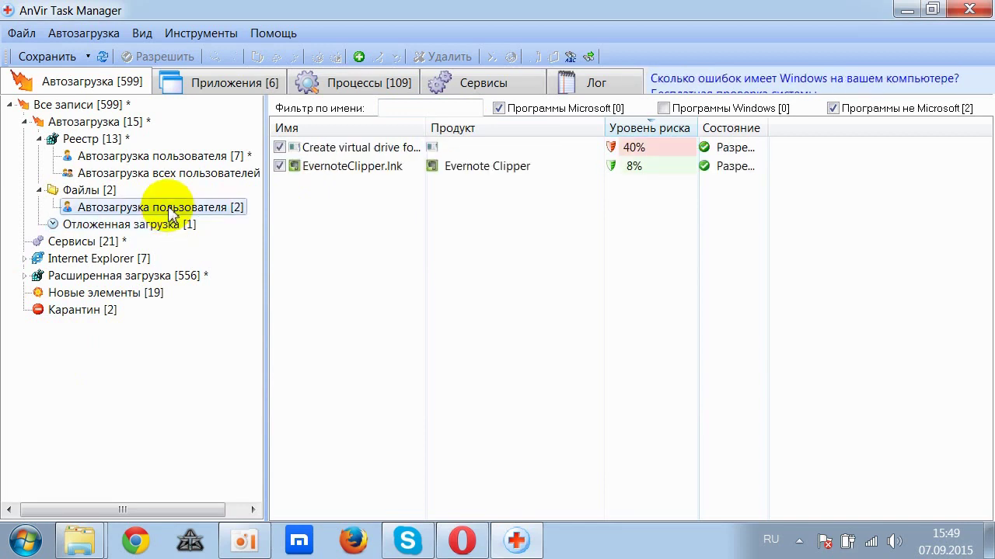
left_click(113, 156)
left_click(95, 125)
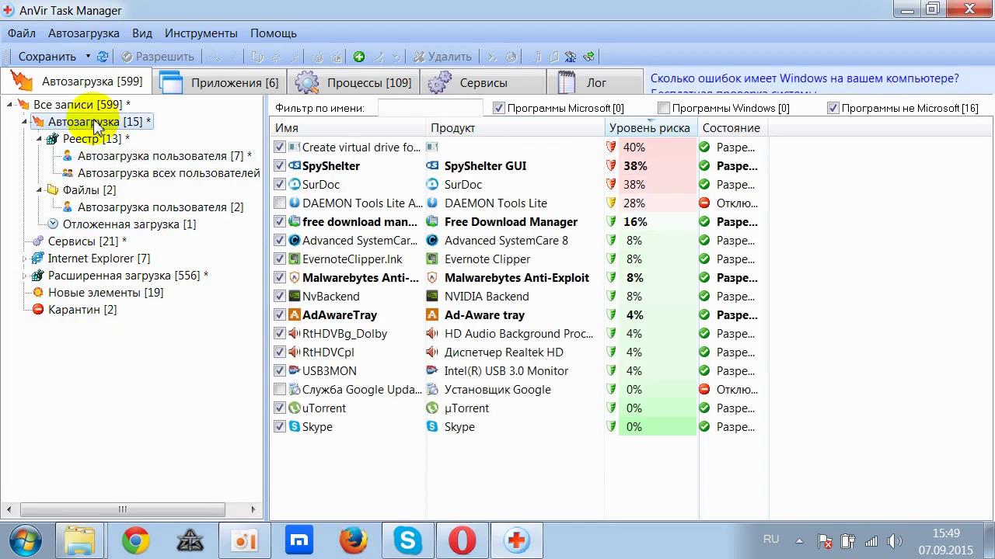
- Review the user's file-based startup entries and the list of services that start with Windows
left_click(109, 209)
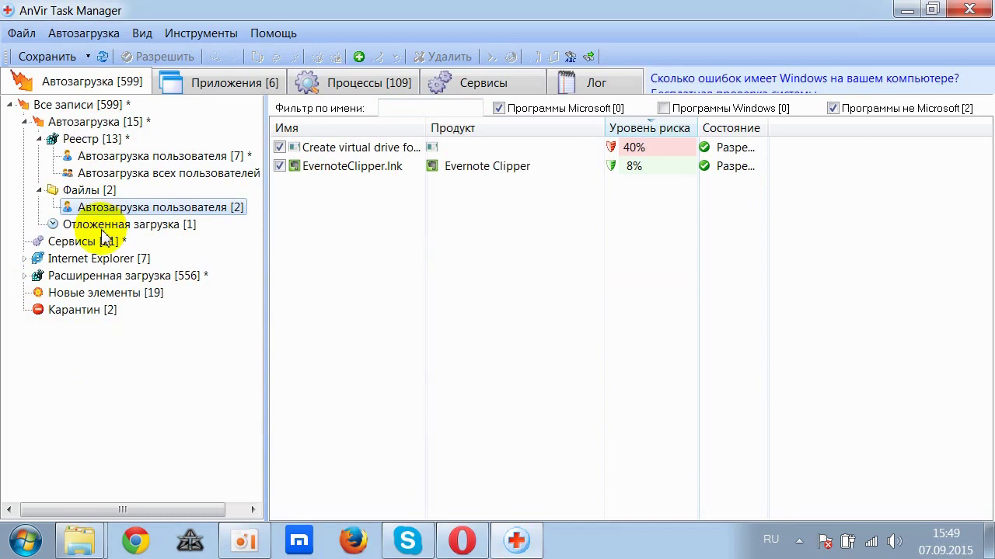
left_click(101, 243)
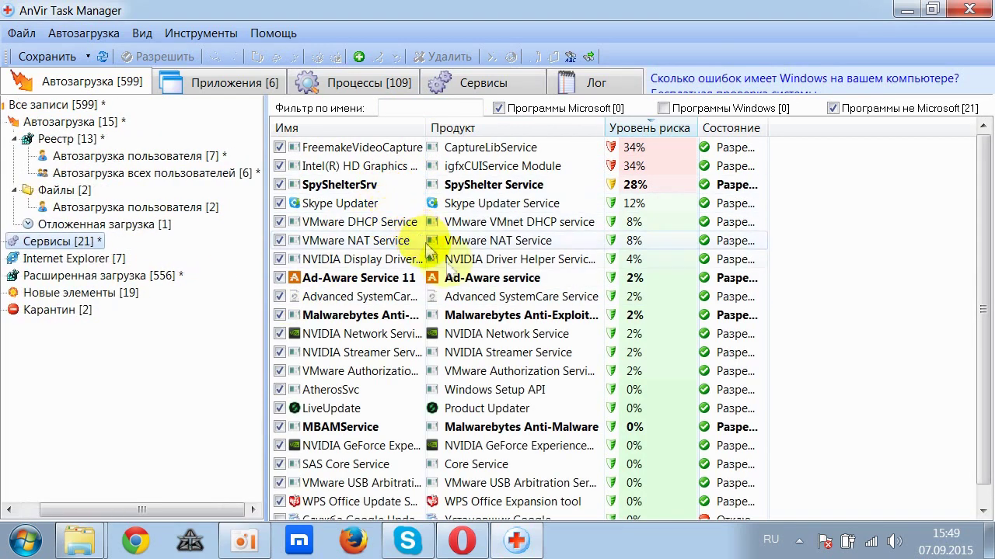
scroll(870, 292, "down", 1)
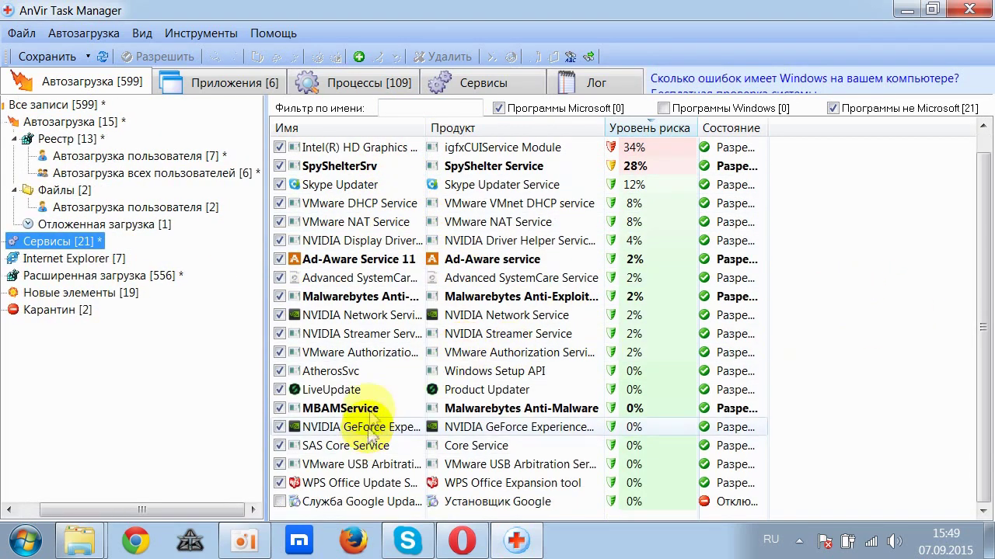
mouse_move(415, 396)
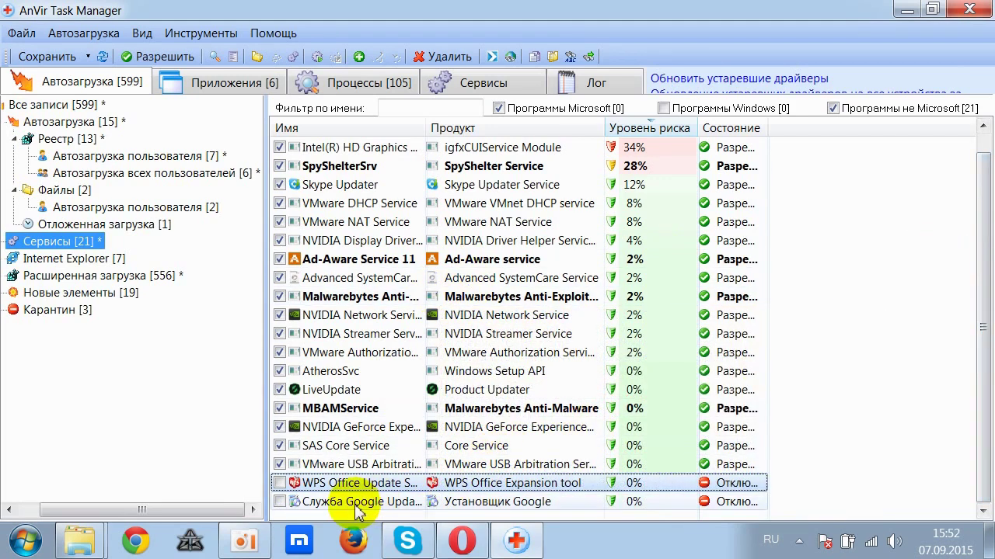
mouse_move(357, 509)
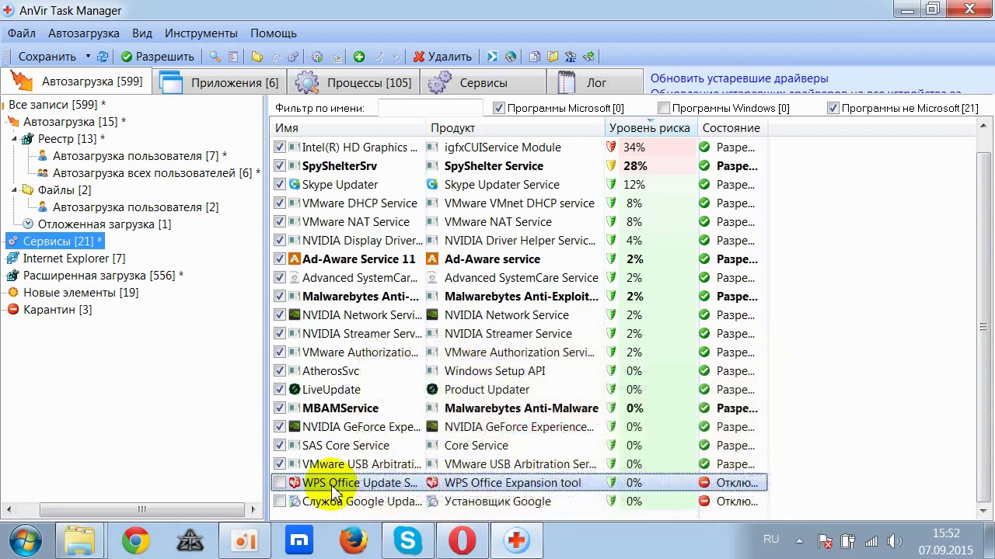
mouse_move(332, 490)
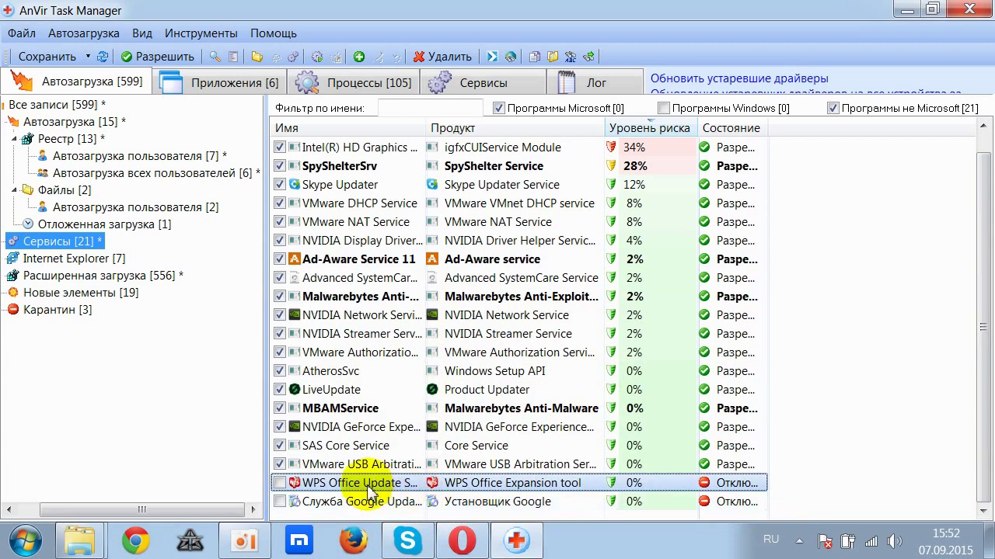
mouse_move(351, 411)
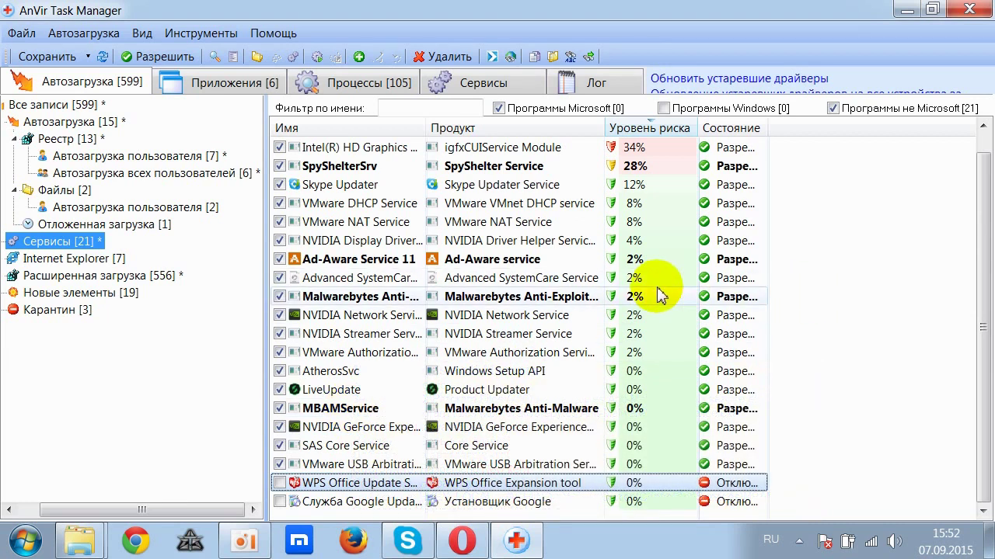
- Disable the Skype Updater service by sending it to quarantine
left_click(375, 185)
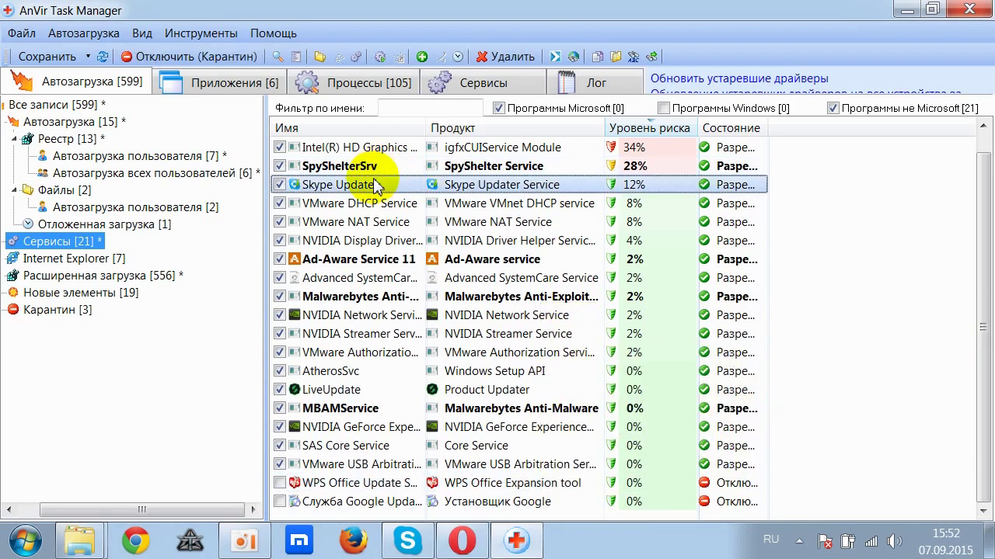
right_click(375, 184)
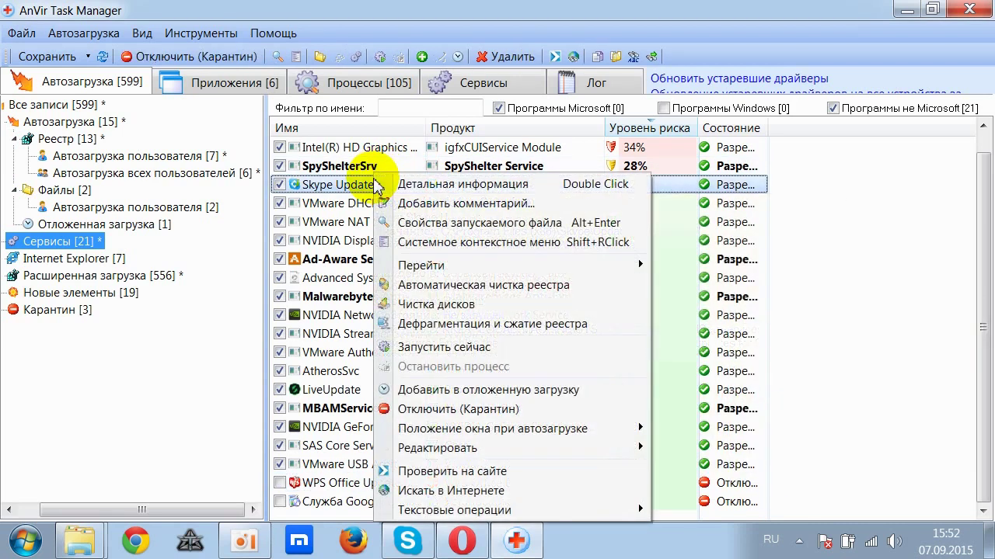
left_click(478, 411)
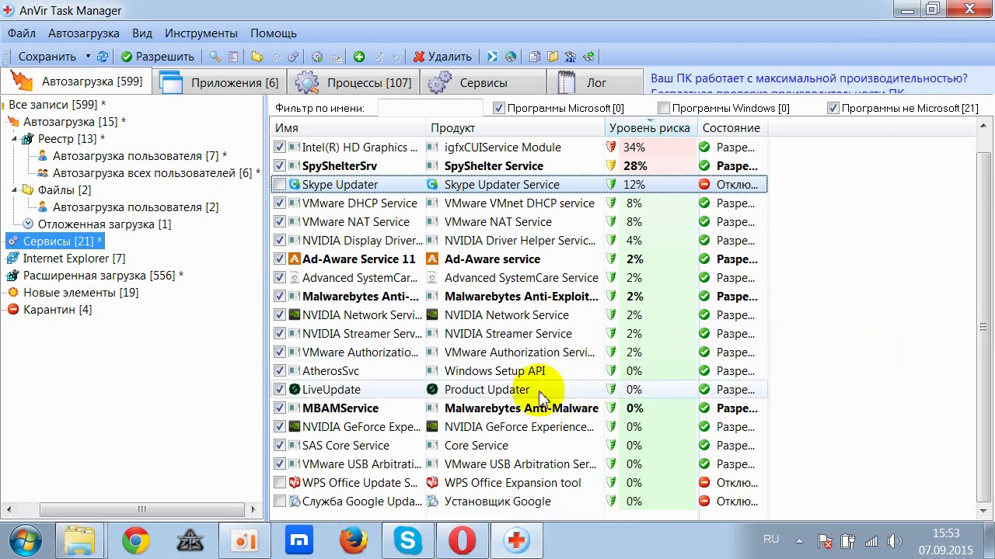
- Disable the LiveUpdate (Product Updater) service by sending it to quarantine
mouse_move(541, 398)
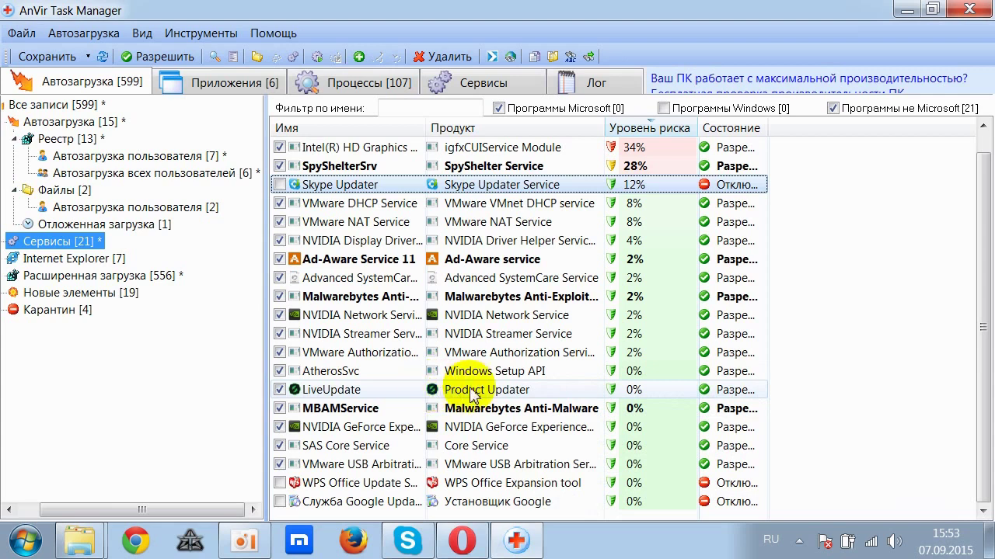
left_click(829, 369)
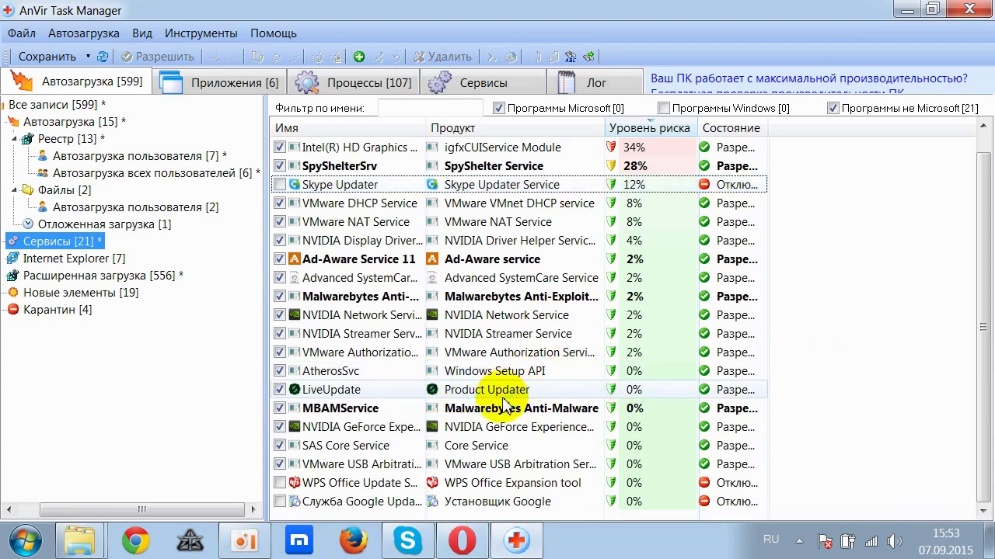
right_click(503, 394)
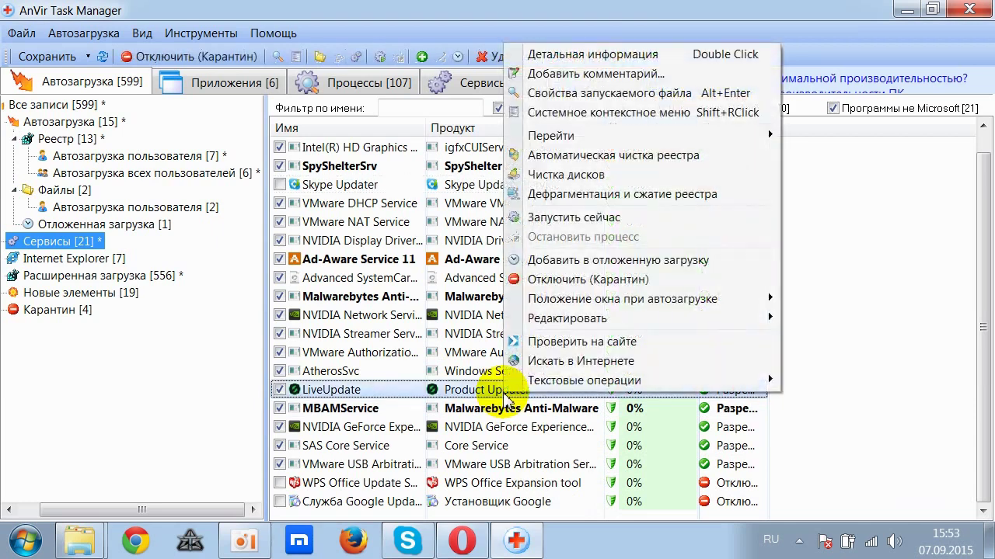
left_click(604, 284)
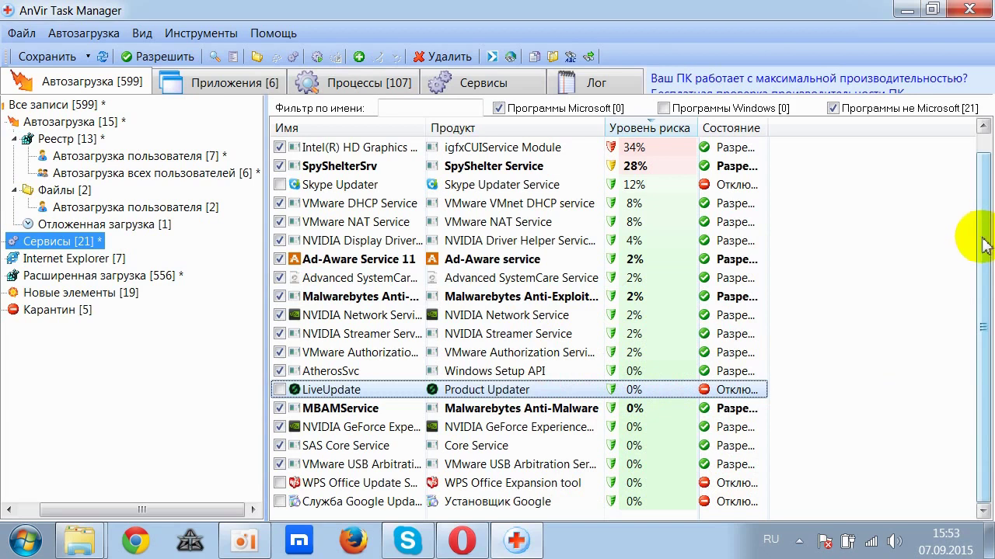
mouse_move(579, 283)
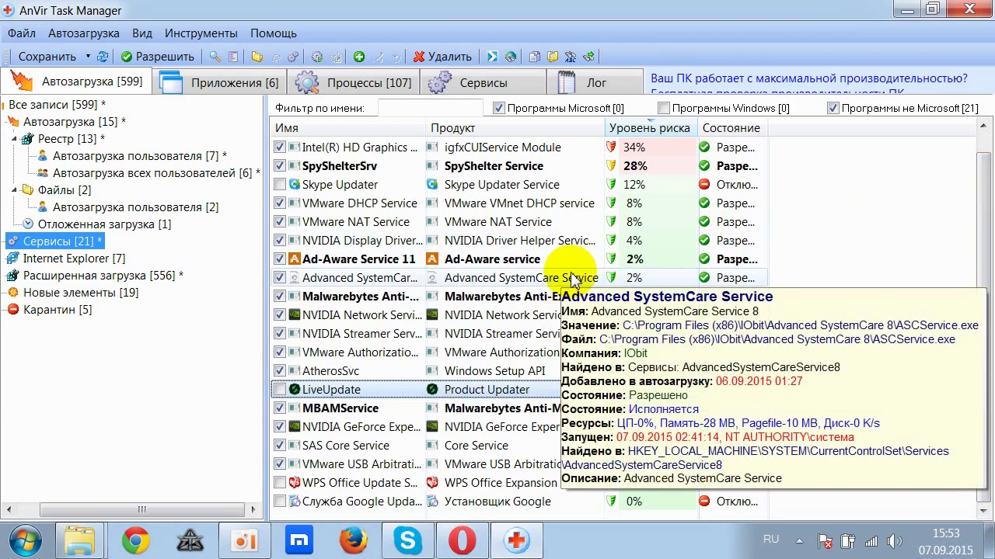
- Disable the ExplorerWnd Helper add-on among the Internet Explorer entries by sending it to quarantine
left_click(97, 261)
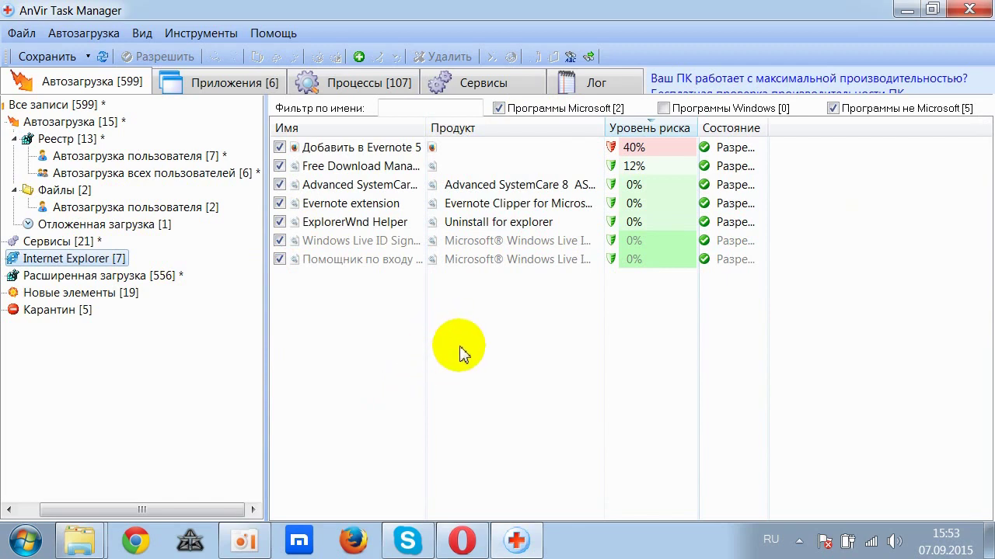
right_click(412, 231)
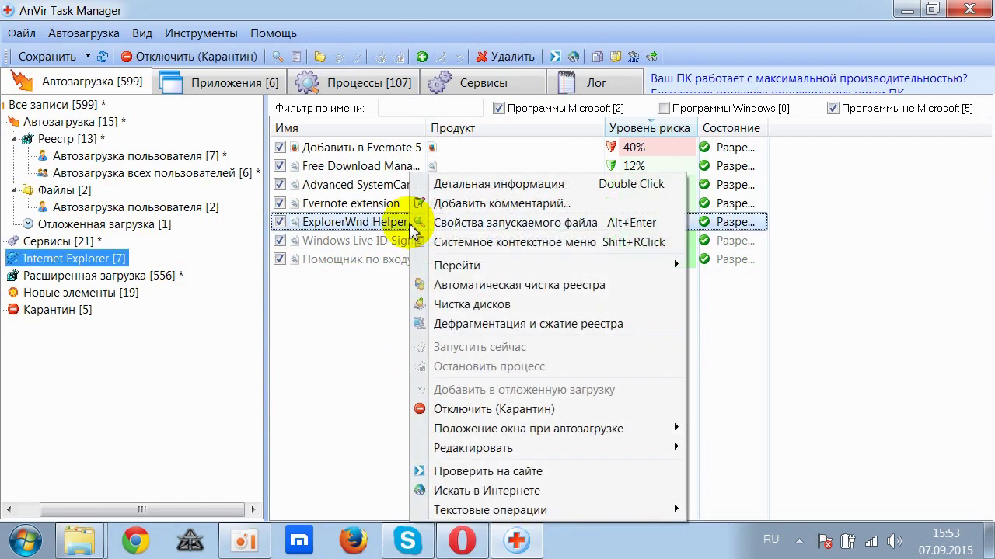
left_click(485, 417)
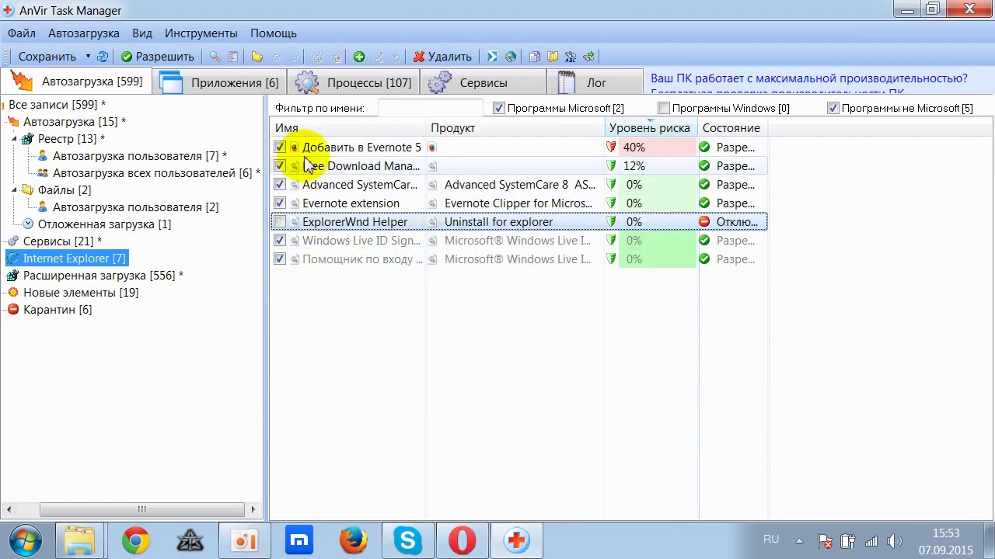
- Review the user and registry startup entries again, along with the services and Internet Explorer add-ons
left_click(95, 158)
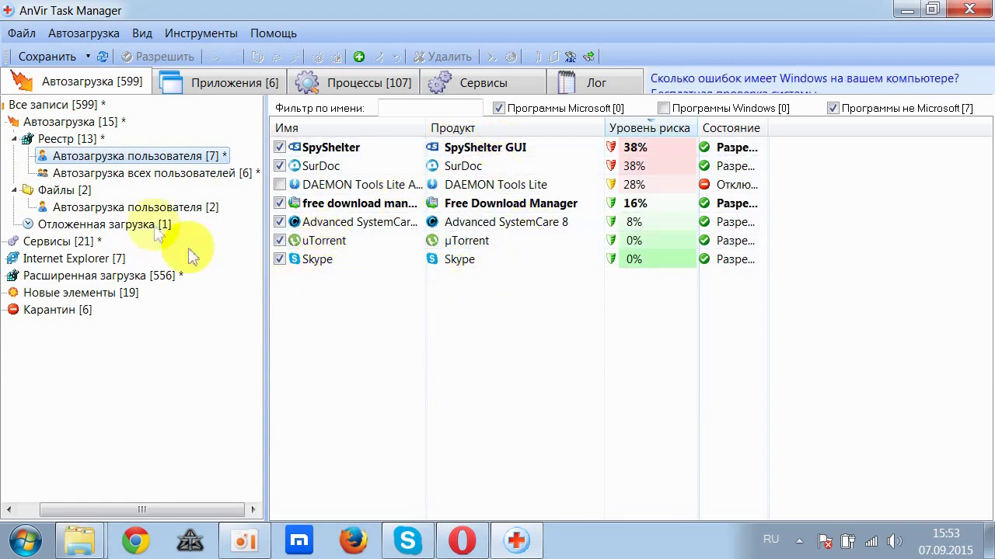
left_click(80, 124)
left_click(85, 141)
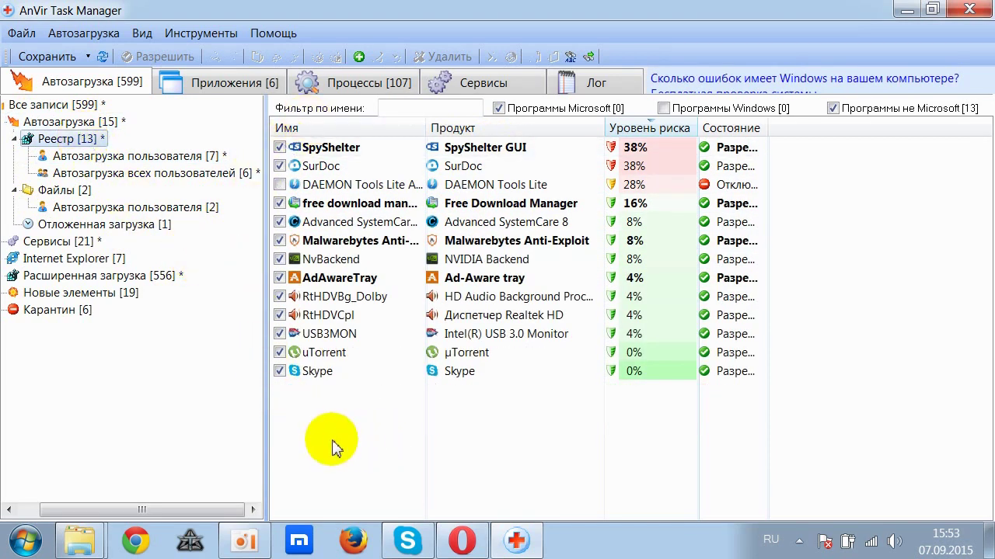
left_click(73, 242)
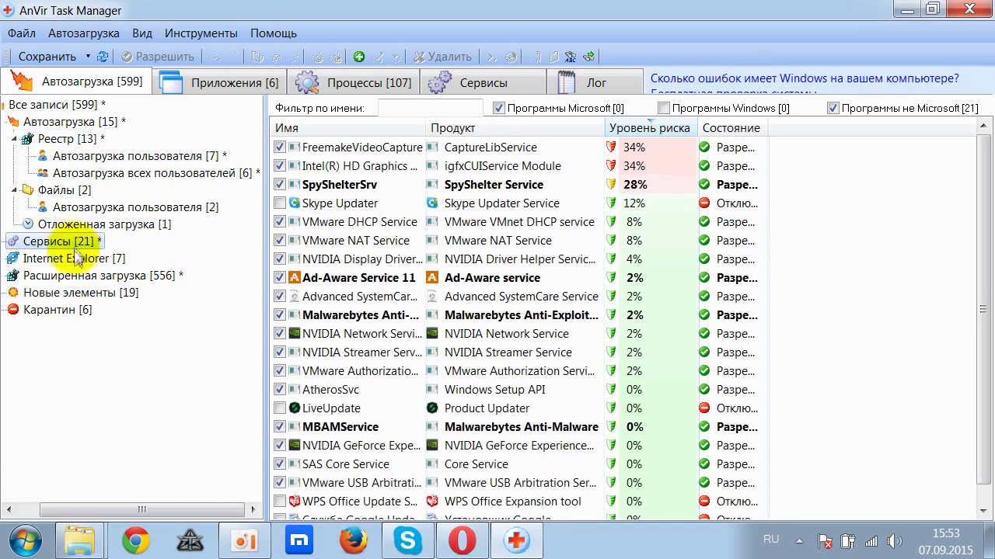
left_click(78, 259)
- Look through the extended startup list and the newly added startup items
left_click(76, 278)
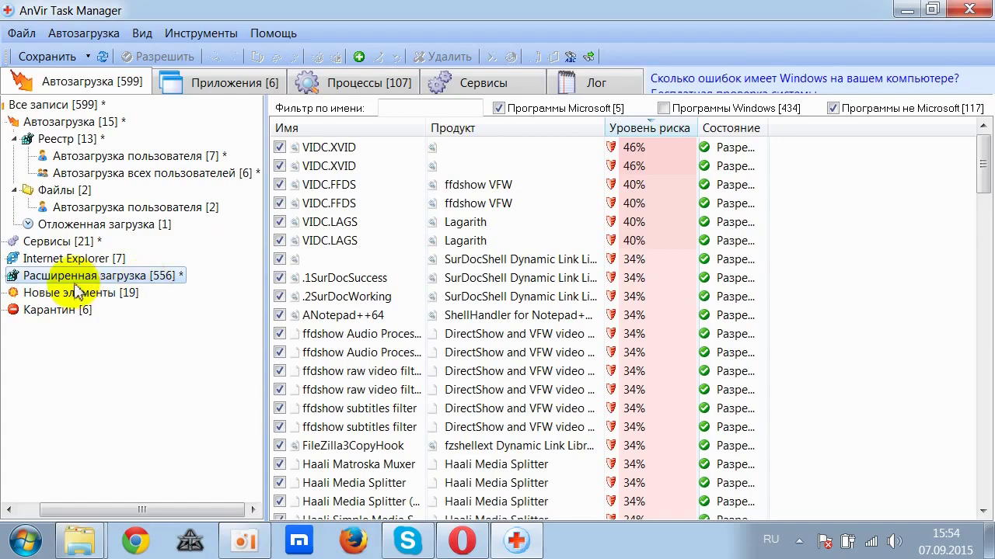
left_click_drag(981, 166, 984, 353)
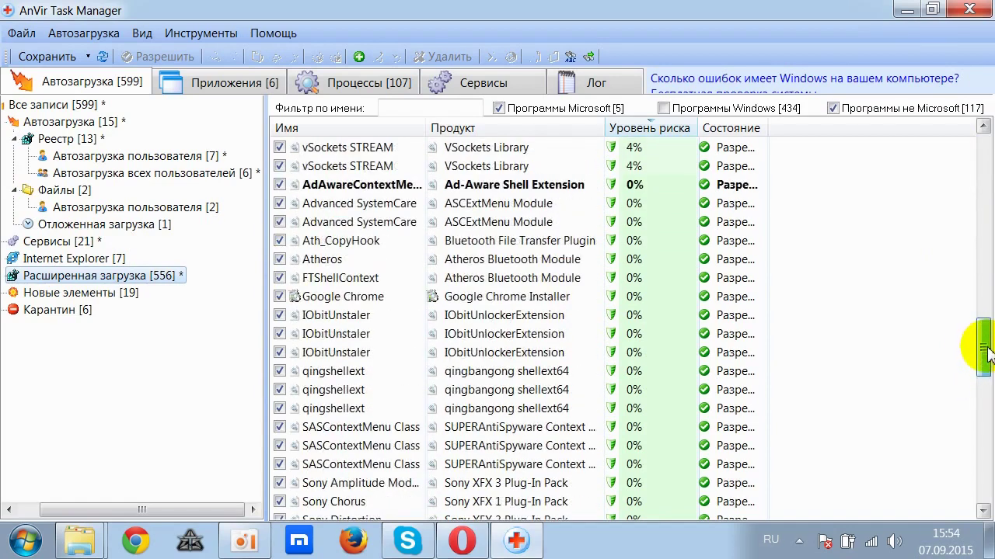
left_click_drag(983, 353, 976, 186)
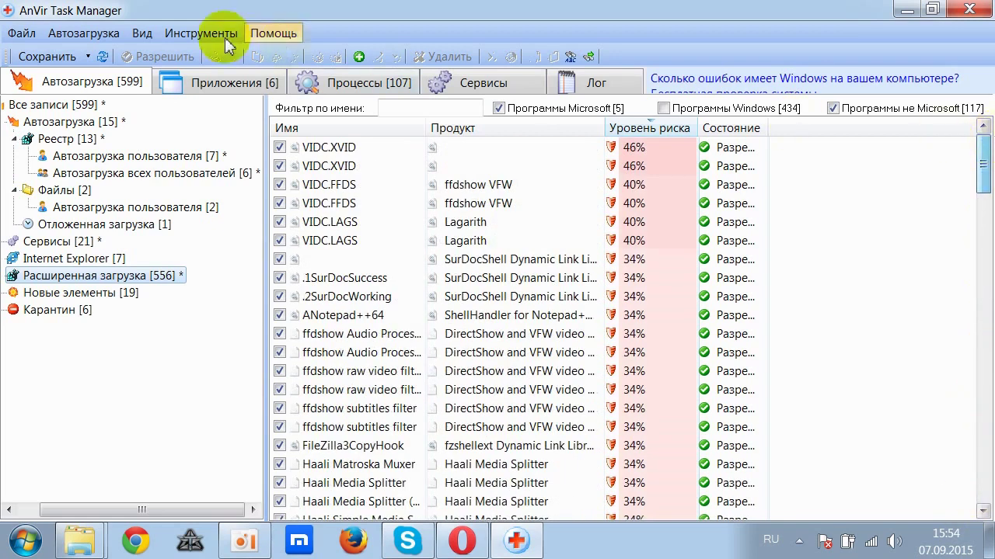
left_click(64, 294)
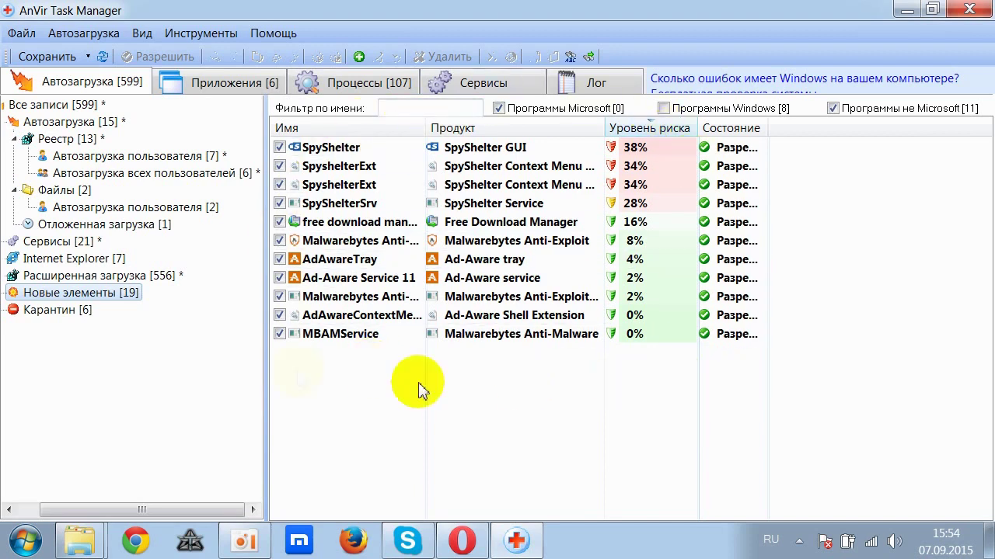
- Select all the quarantined entries, examine the actions available for them, and clear the selection
left_click(49, 310)
left_click_drag(363, 321, 336, 153)
right_click(347, 149)
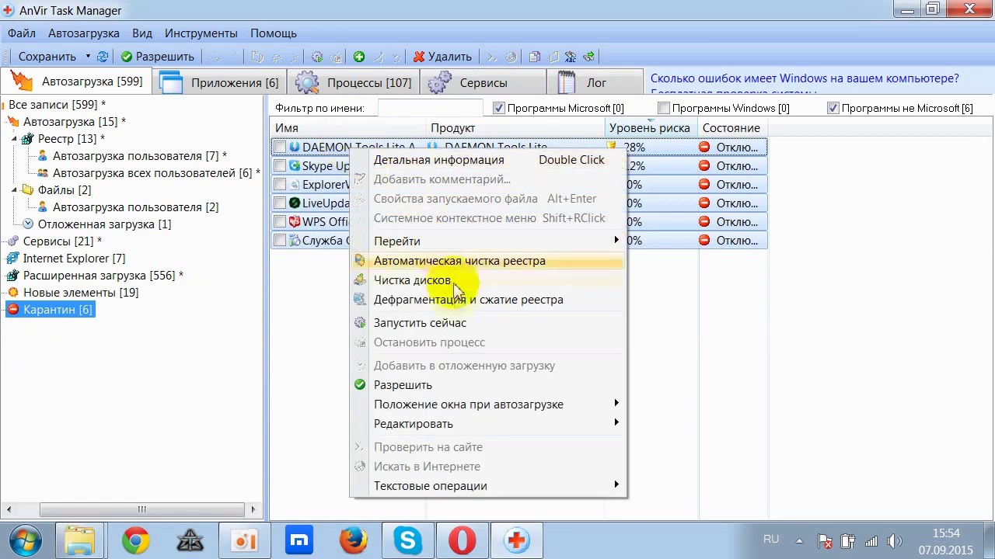
left_click(310, 342)
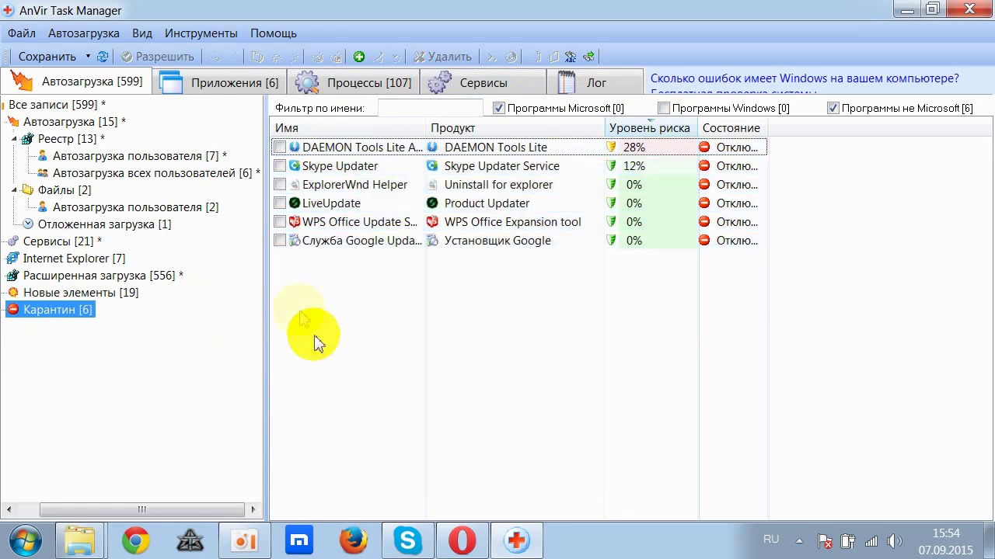
- Look over the main startup list, the running applications, processes and services, and the event log
left_click(68, 124)
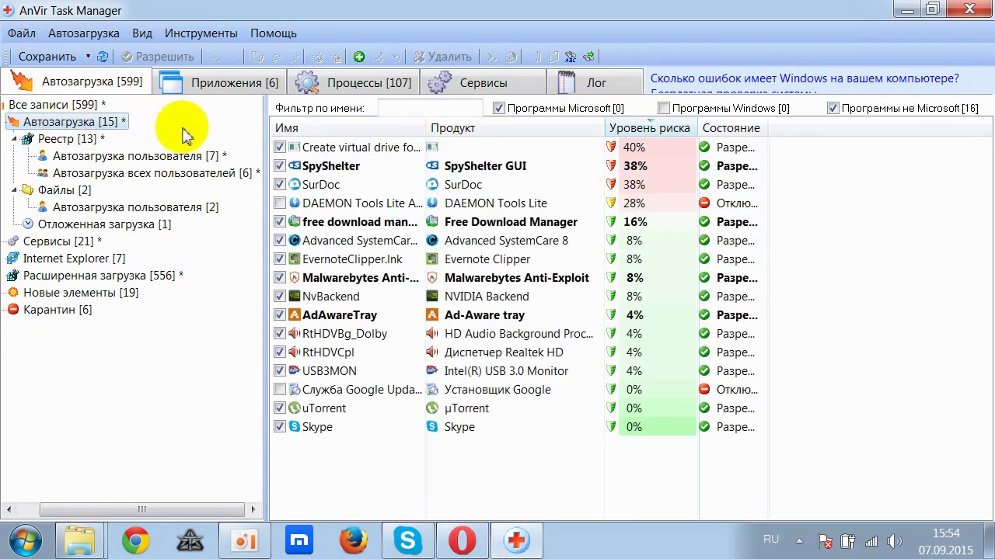
left_click(218, 87)
left_click(335, 84)
left_click(515, 94)
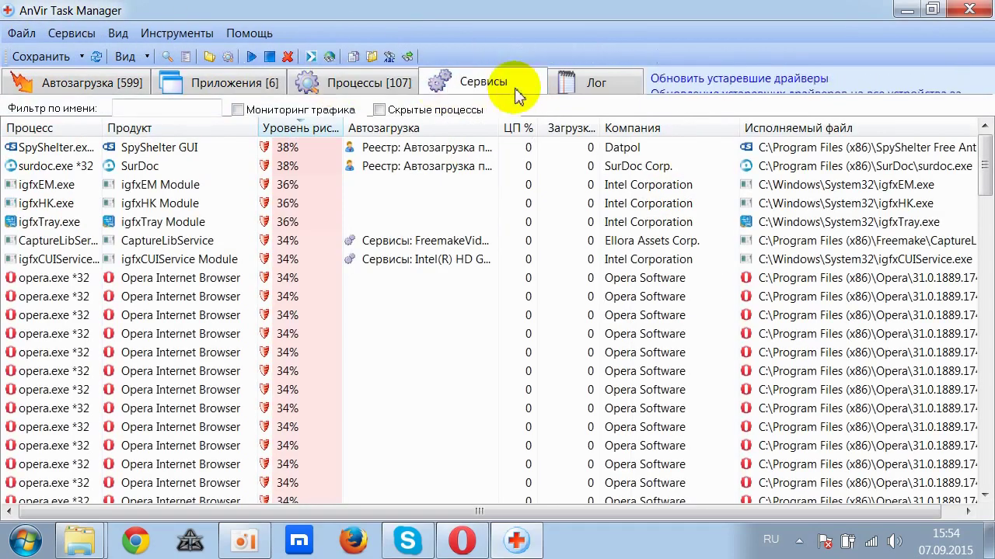
left_click(609, 92)
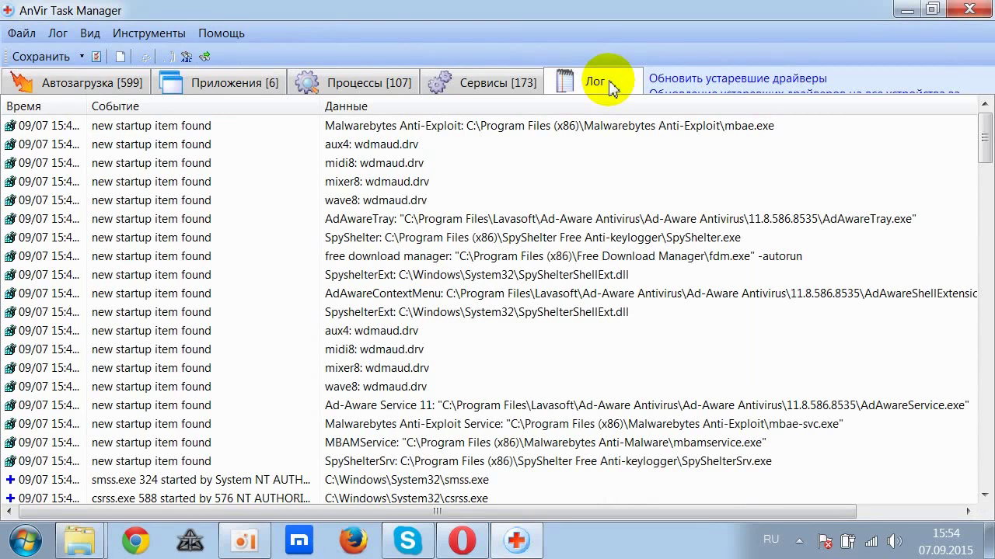
- In the AnVir Task Manager settings, enable the option to replace the Windows Task Manager
left_click(137, 33)
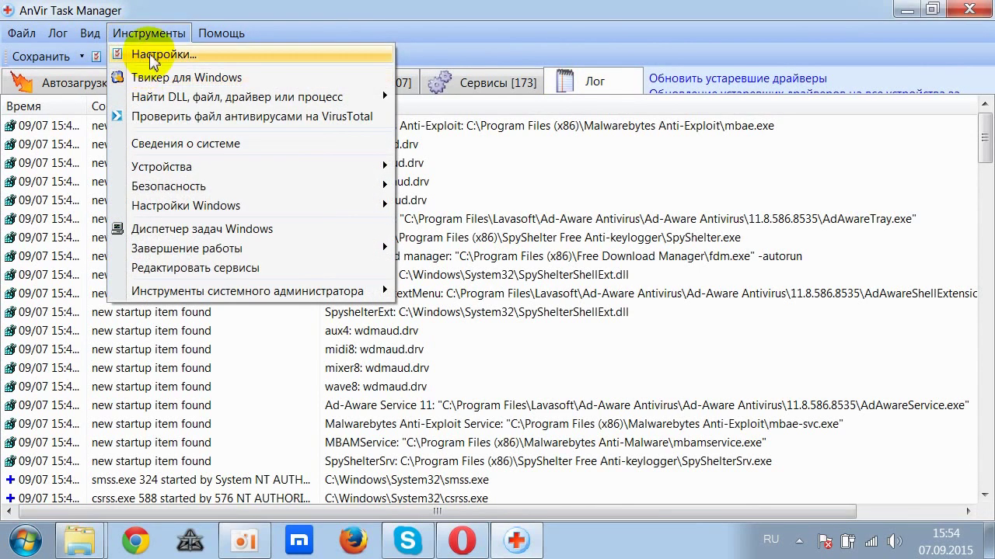
left_click(152, 55)
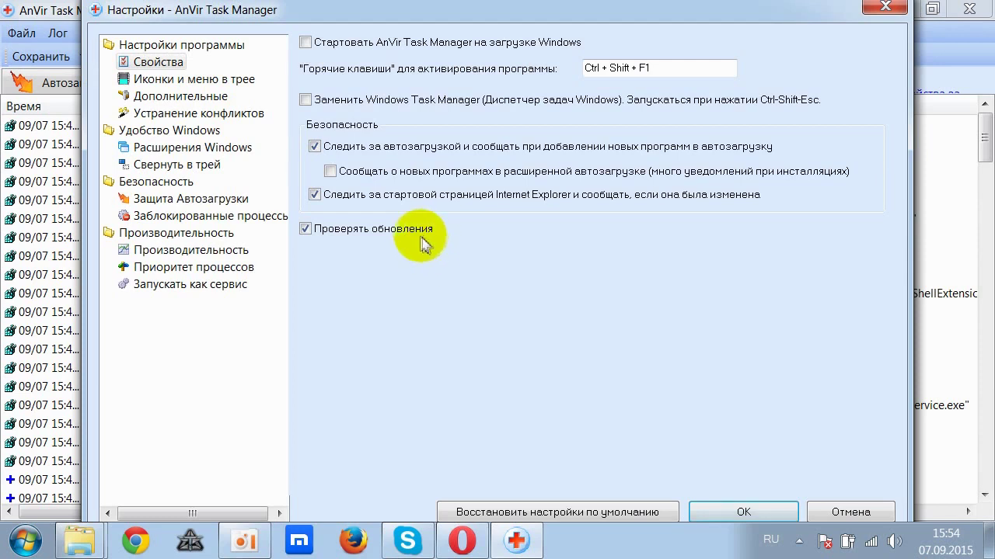
left_click(359, 107)
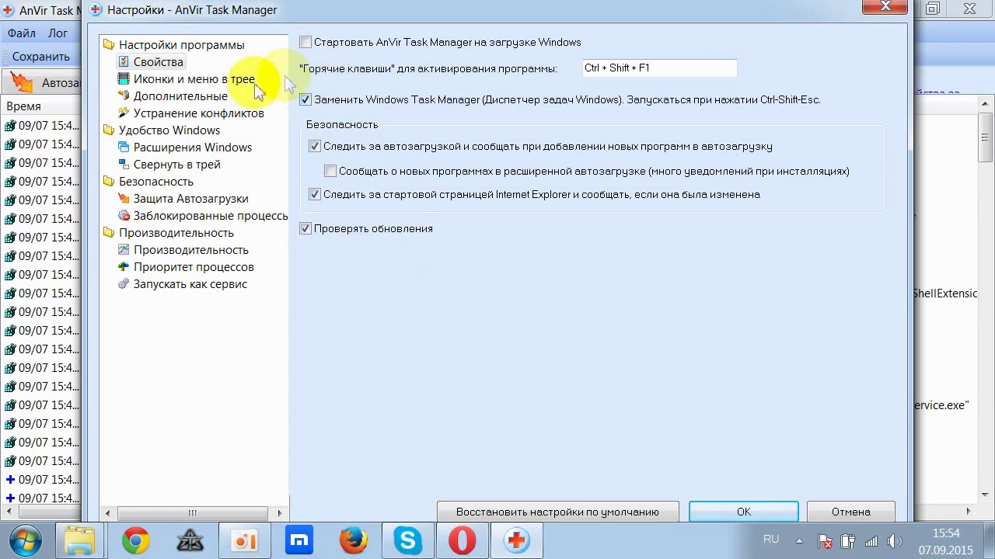
- Review the settings for tray icons and menu, performance, and process priority
left_click(152, 82)
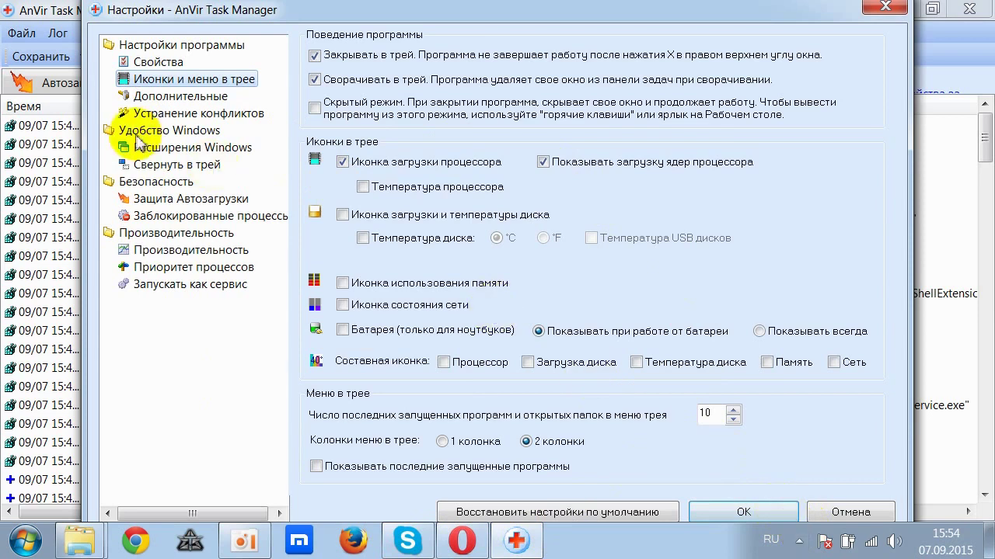
left_click(172, 255)
left_click(172, 268)
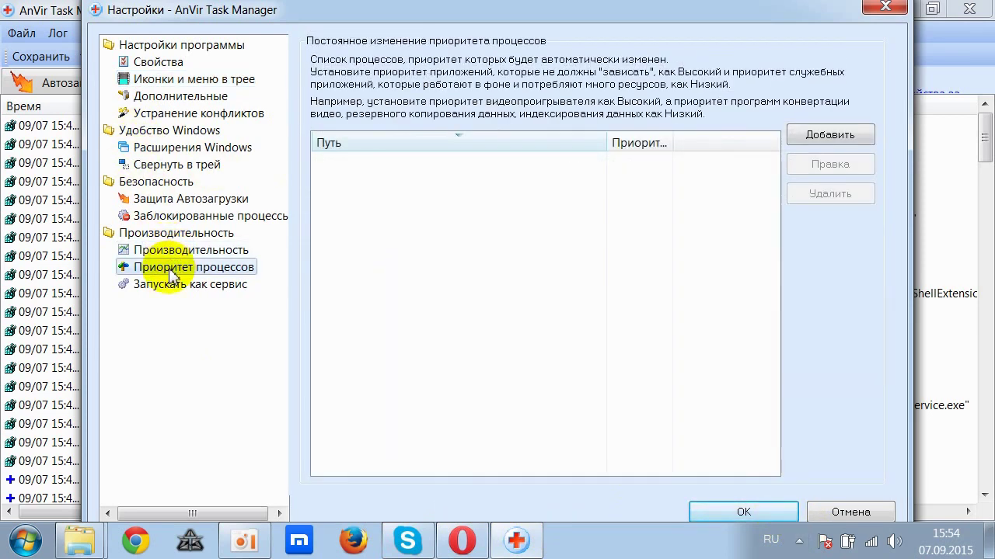
- Review the run-as-service, Windows extensions, additional, conflict resolution and general settings pages, and save the settings
left_click(165, 287)
left_click(160, 147)
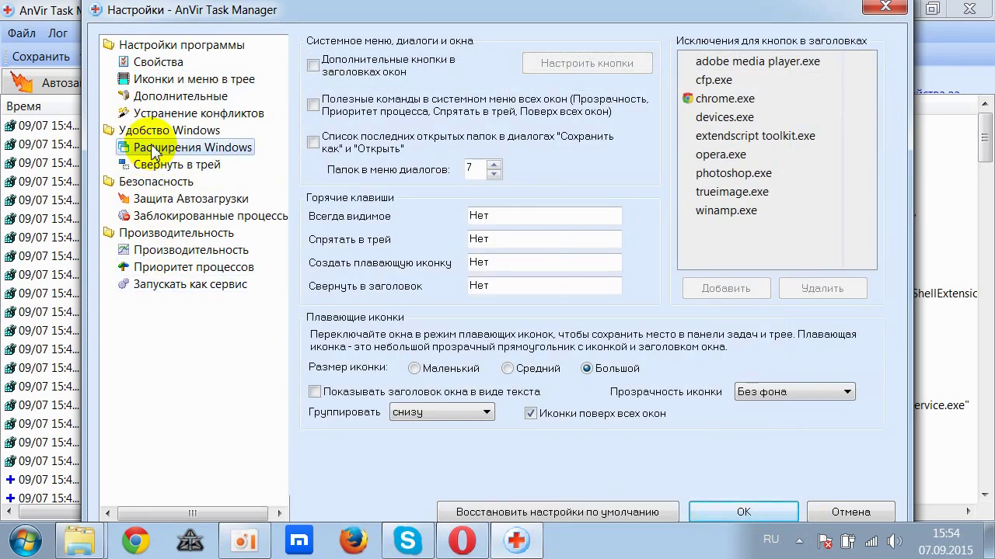
left_click(165, 99)
left_click(164, 115)
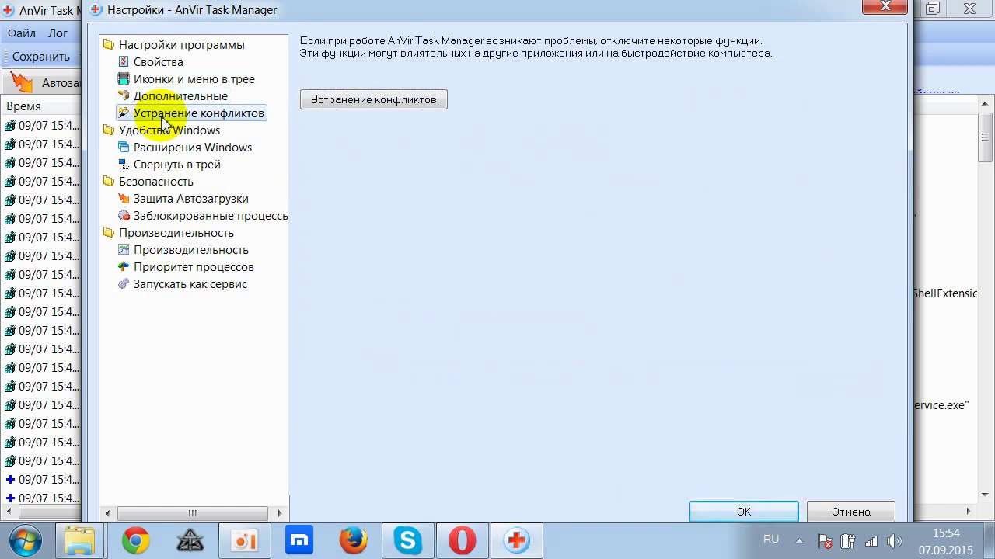
left_click(174, 65)
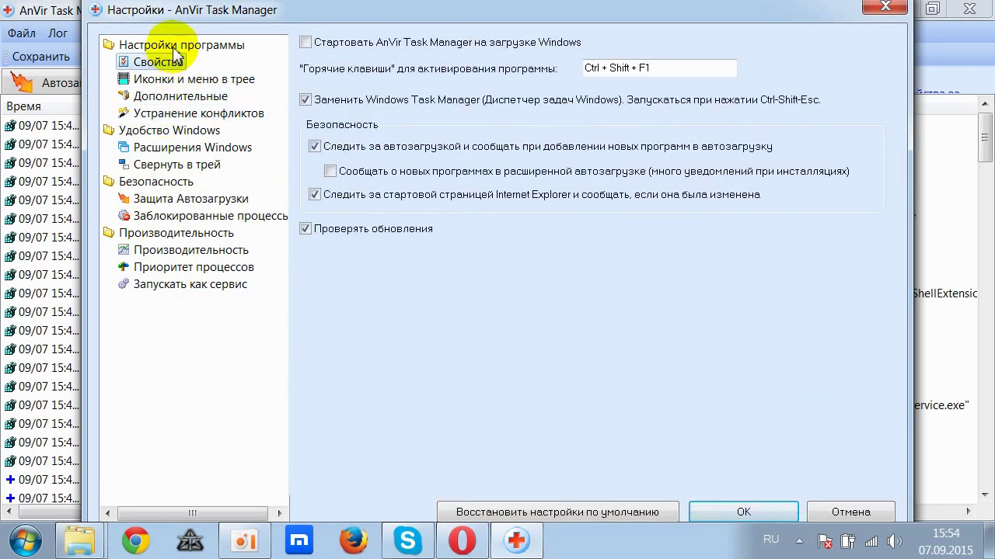
left_click(174, 114)
left_click(185, 148)
left_click(727, 514)
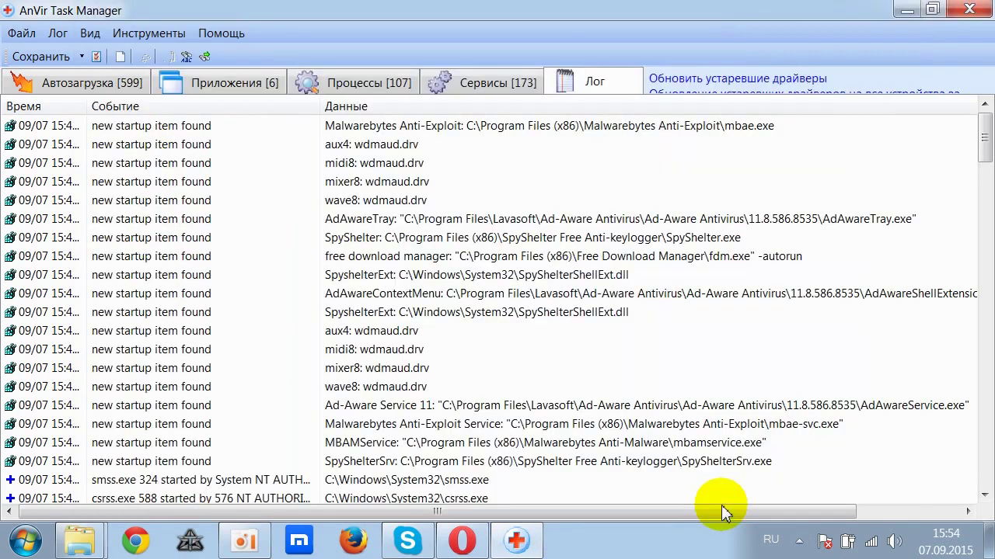
- Return to the startup list, view the program's About information, and close it
left_click(101, 89)
left_click(87, 56)
left_click(166, 8)
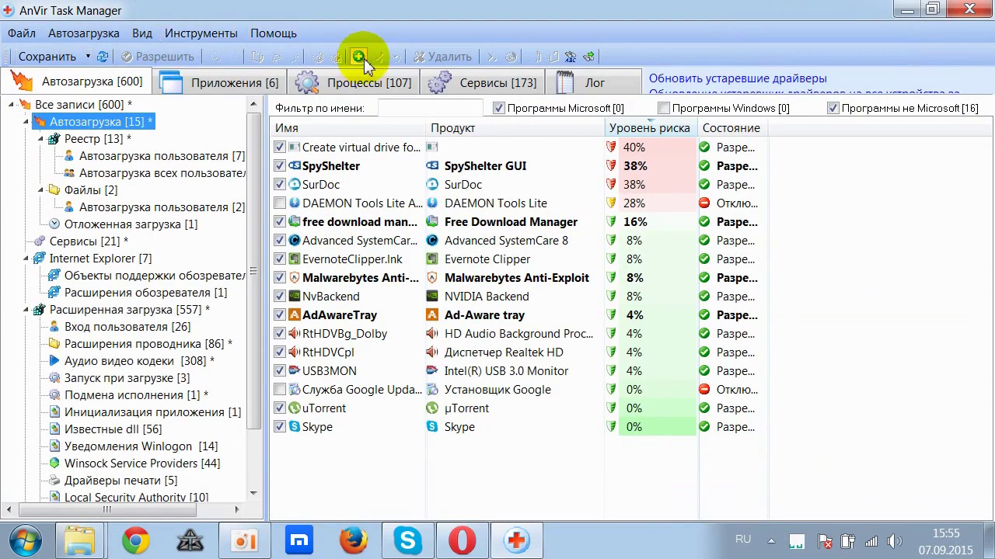
left_click(273, 32)
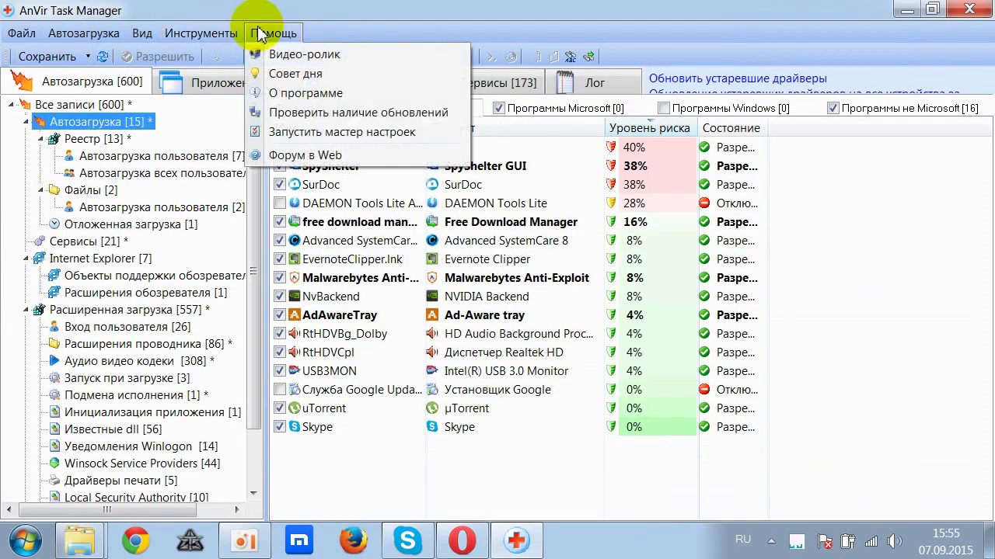
left_click(272, 93)
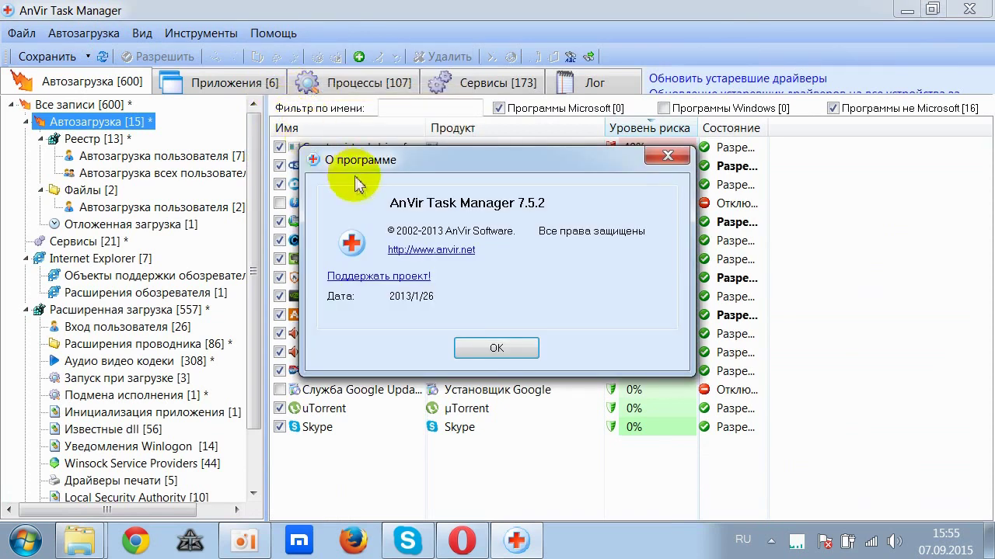
left_click(484, 355)
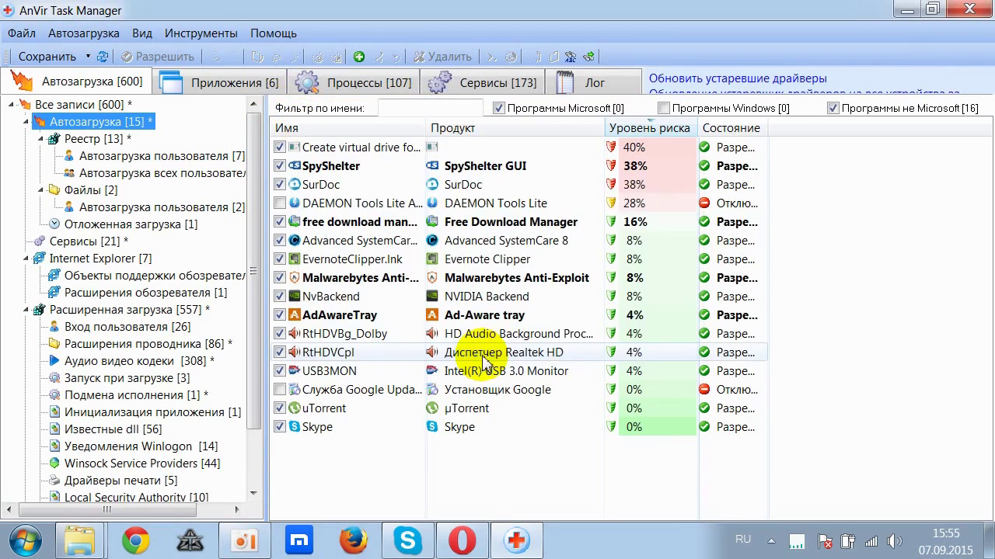
- Look over the boot execution, codec, print driver, known DLL, execution substitution, Internet Explorer and advanced startup entries
mouse_move(483, 359)
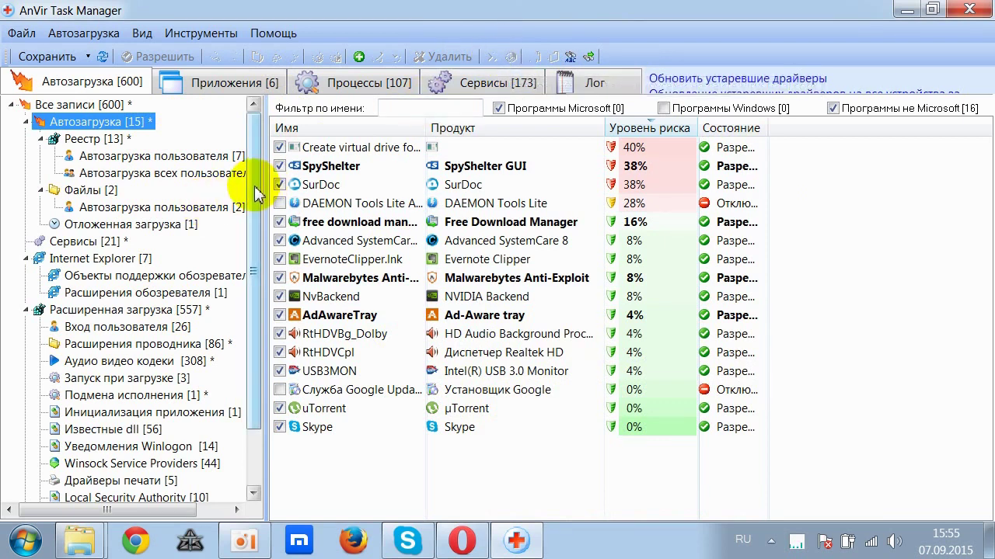
scroll(260, 195, "down", 2)
left_click(136, 311)
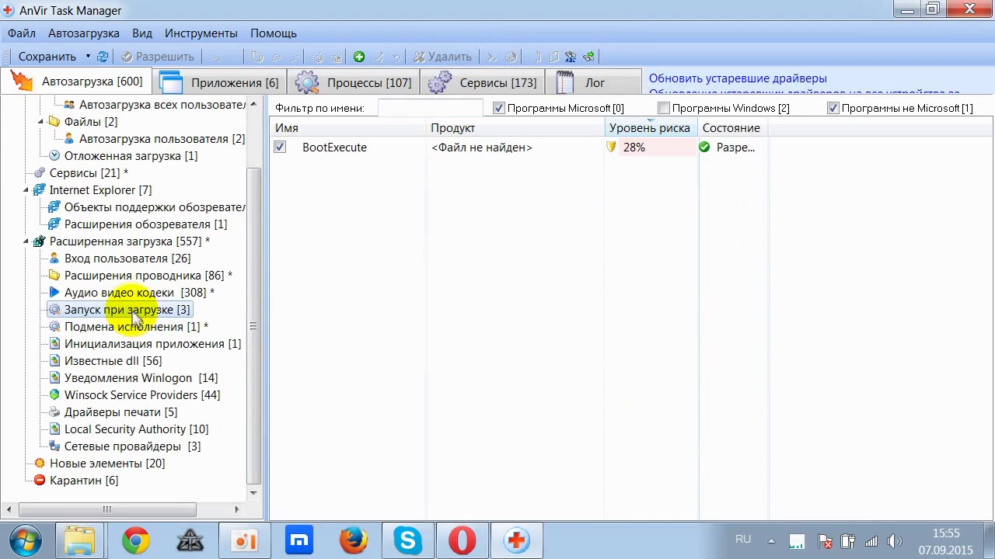
left_click(133, 295)
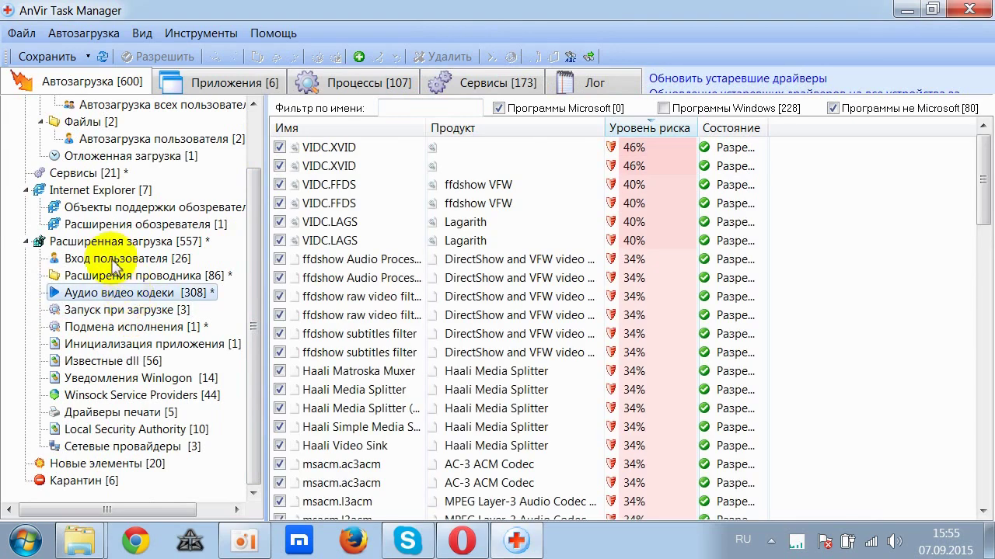
left_click(93, 412)
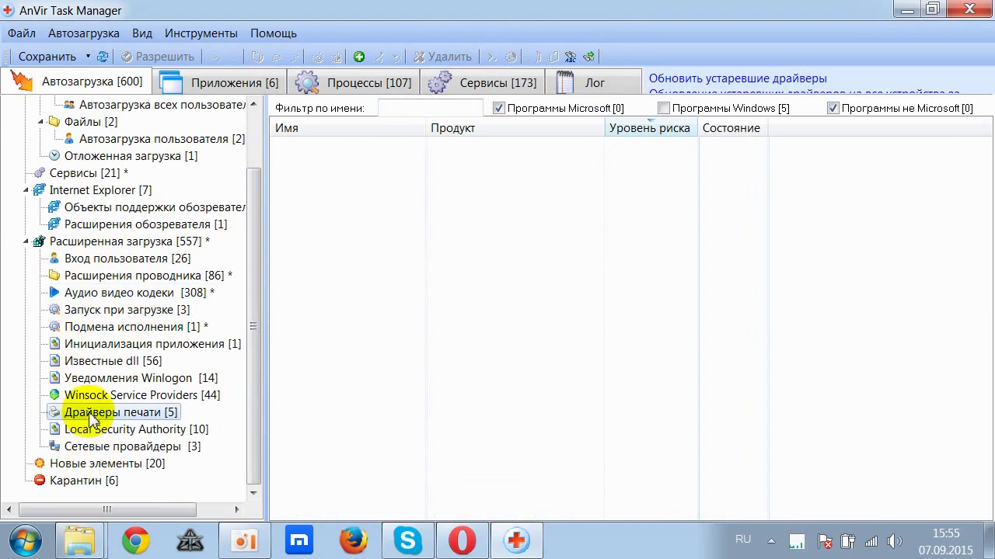
left_click(97, 362)
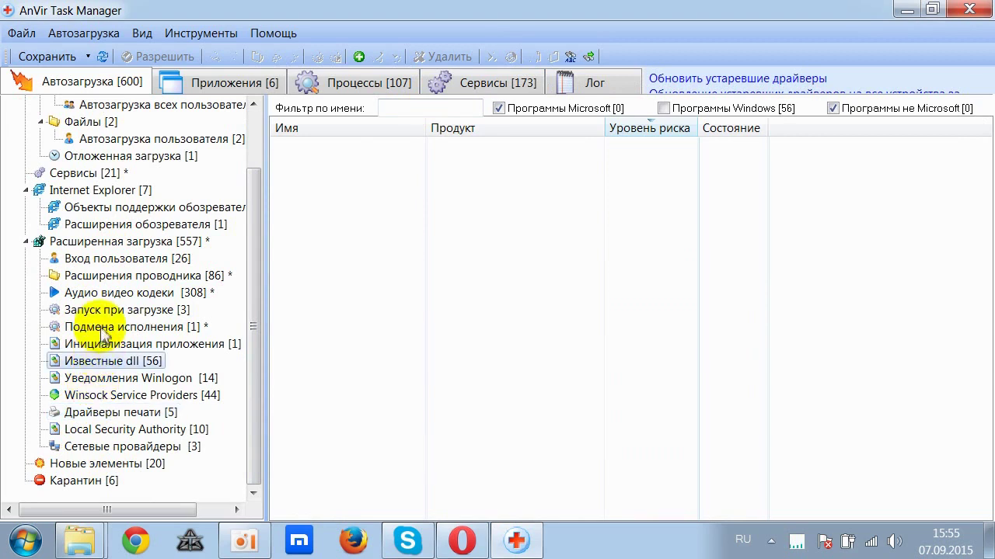
left_click(103, 328)
left_click(85, 191)
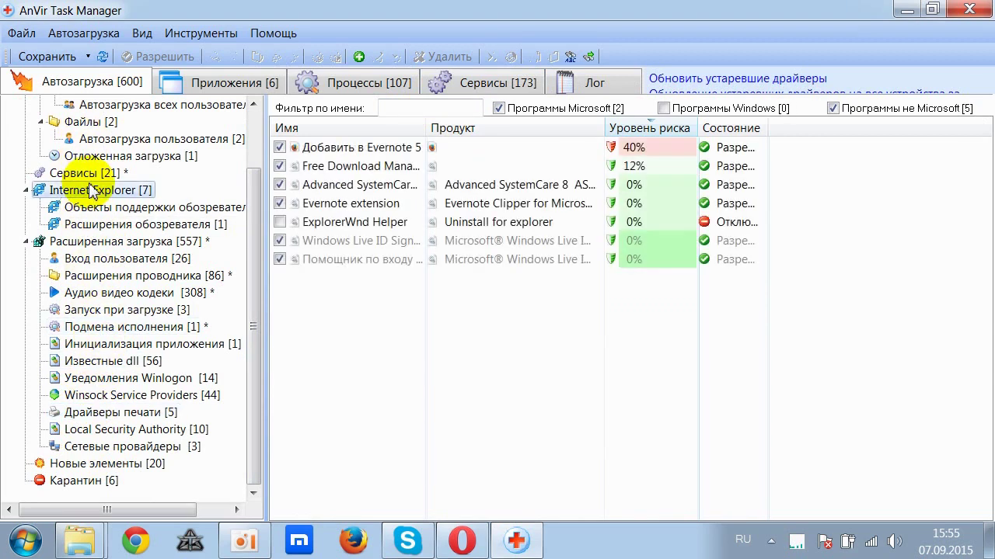
left_click(113, 242)
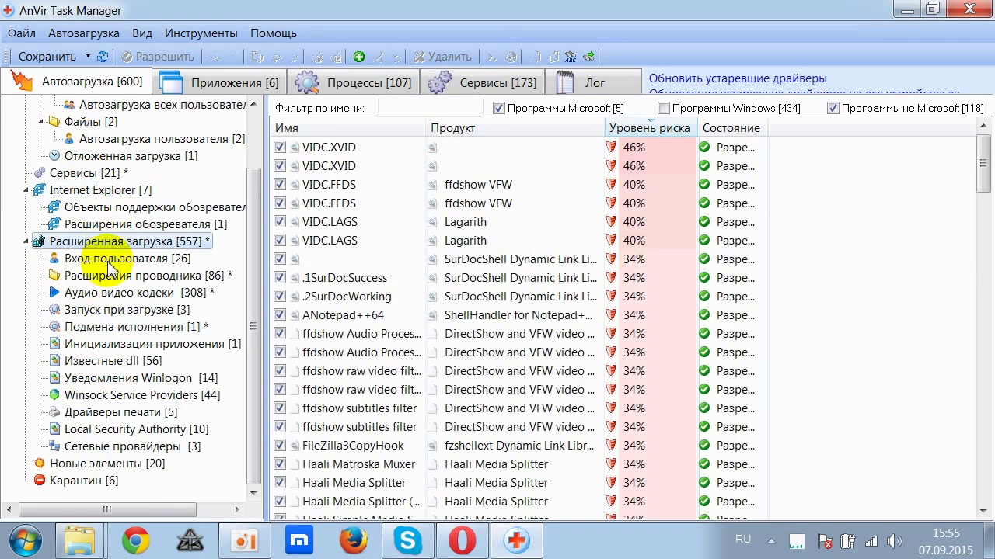
- Check the Google Chrome user logon entry on VirusTotal and review its scan report in Opera
left_click(111, 261)
left_click(350, 186)
right_click(349, 187)
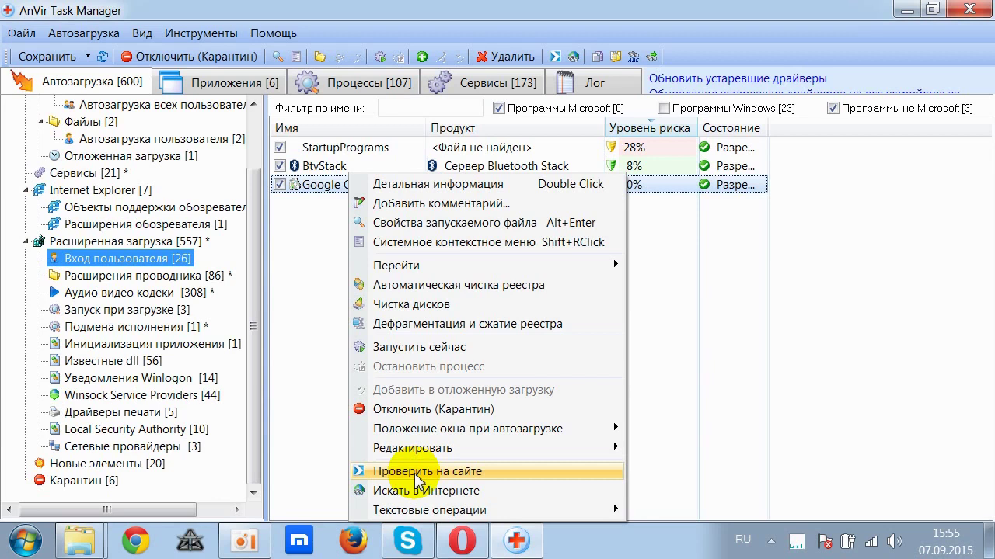
left_click(415, 474)
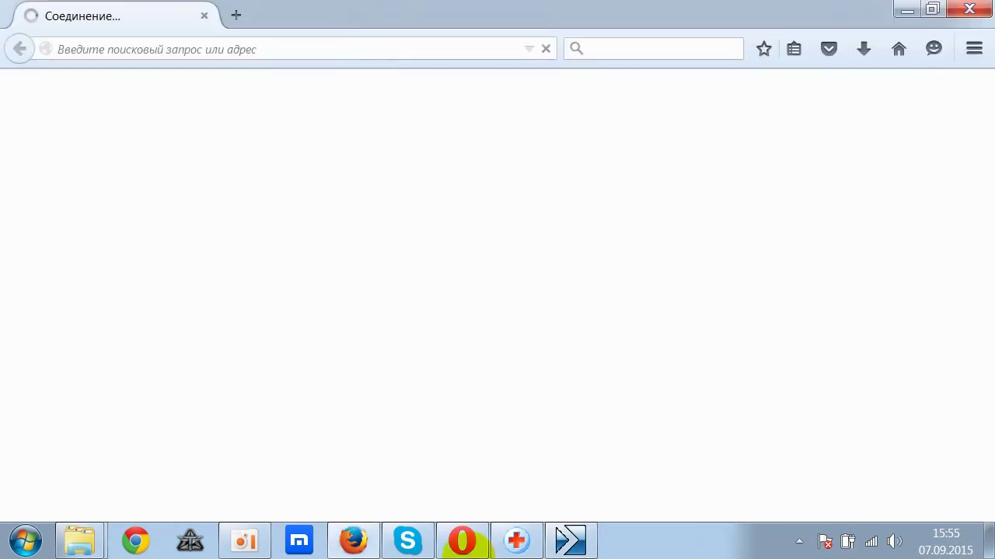
left_click(462, 541)
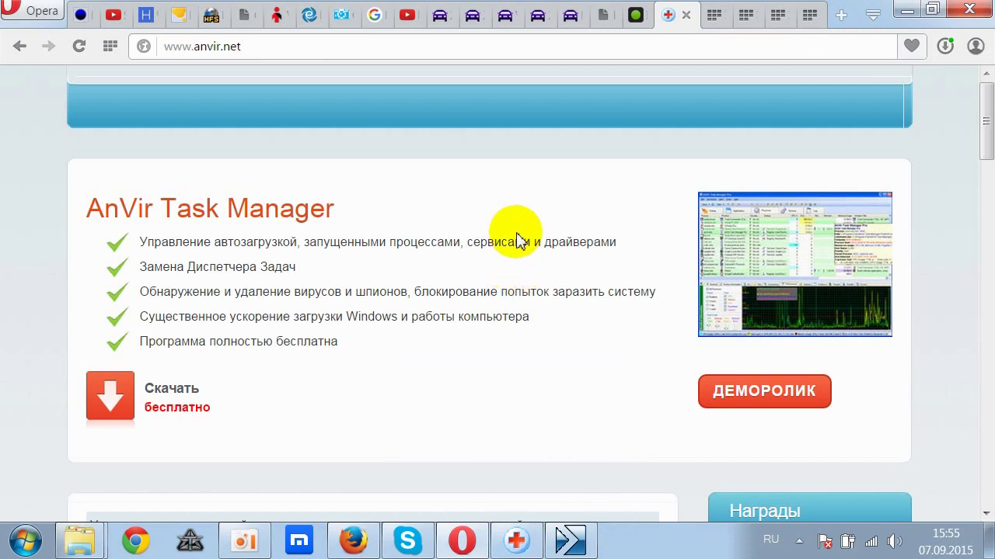
scroll(211, 255, "down", 15)
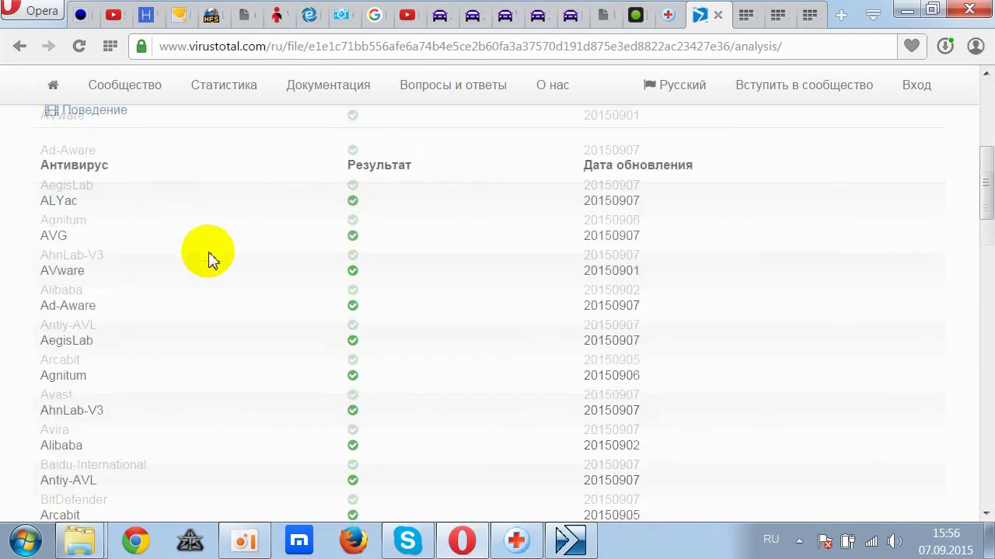
scroll(211, 256, "down", 5)
scroll(211, 256, "up", 20)
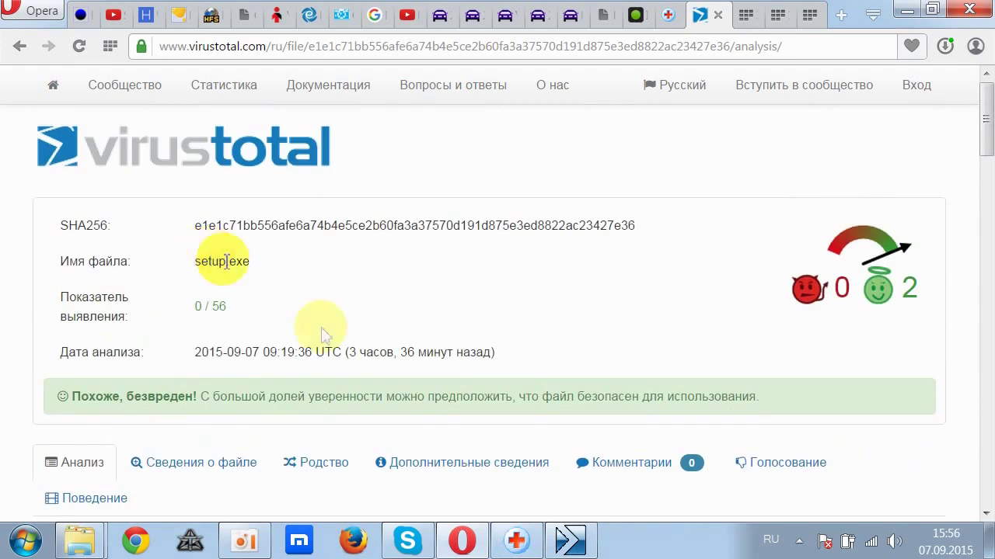
- Switch back to AnVir Task Manager and look over the Internet Explorer entries and the new startup items
left_click(512, 537)
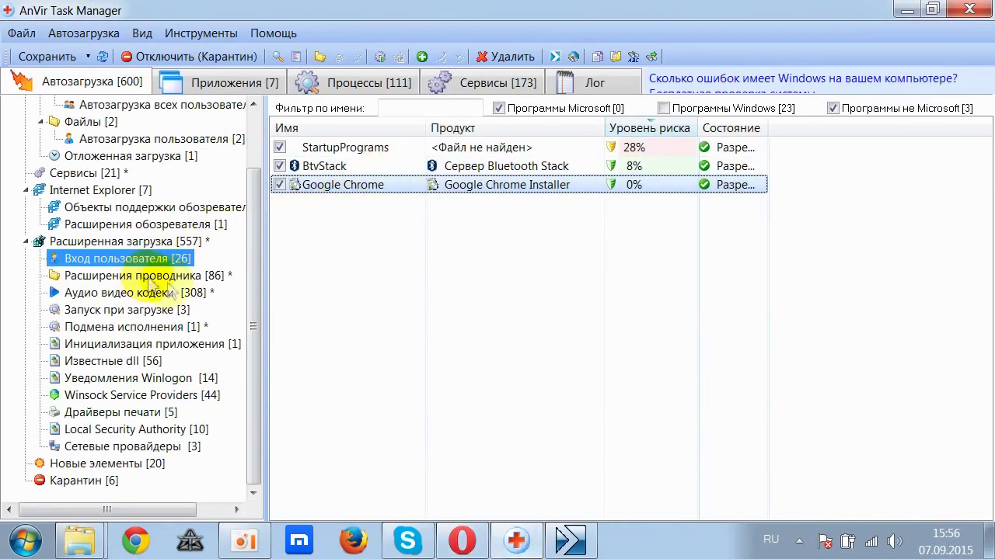
left_click(95, 191)
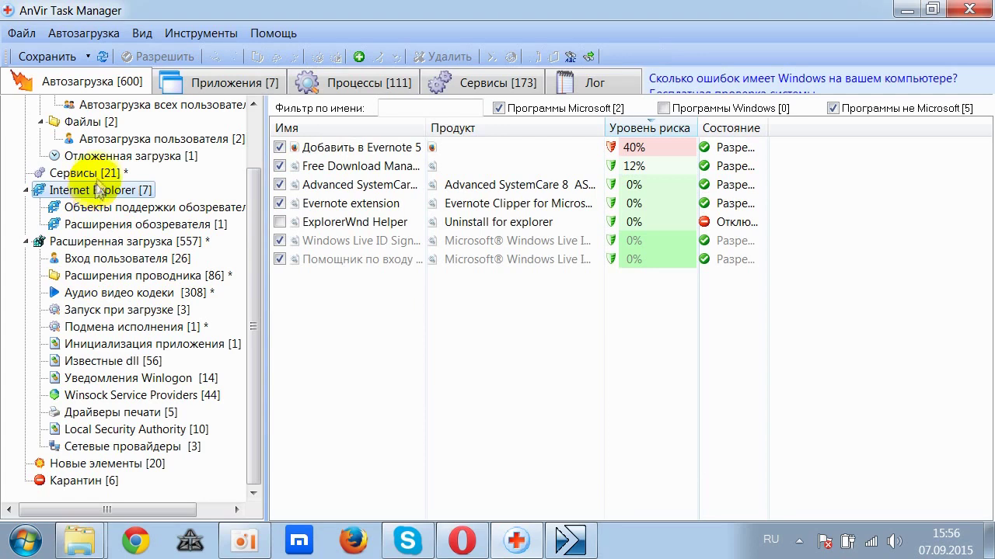
left_click(93, 464)
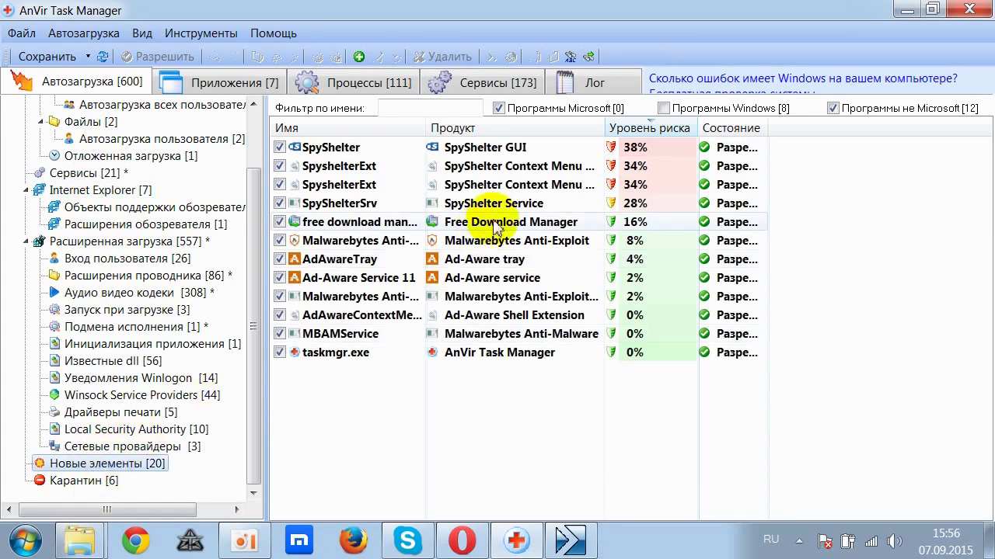
- Check the quarantined LiveUpdate entry on the VirusTotal site
left_click(43, 481)
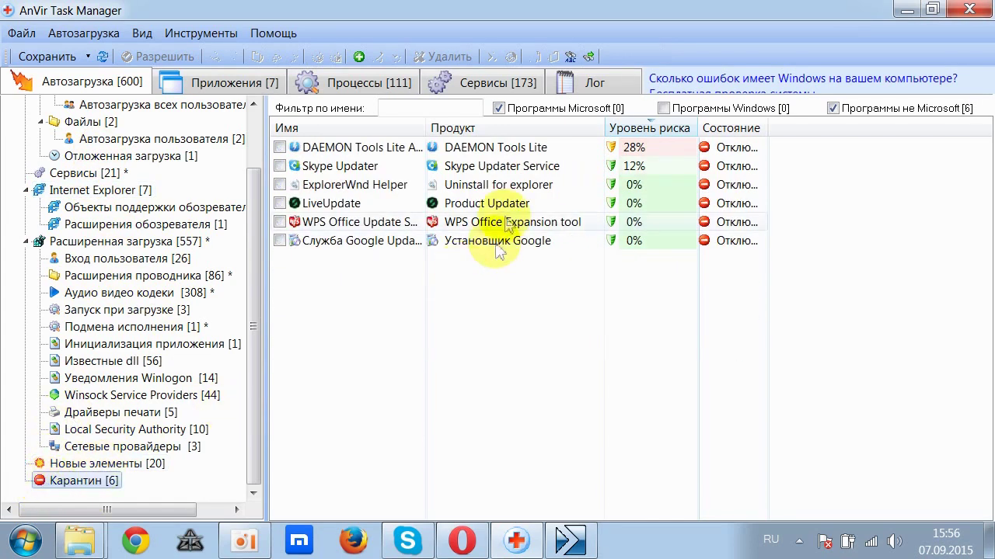
left_click(397, 204)
right_click(403, 205)
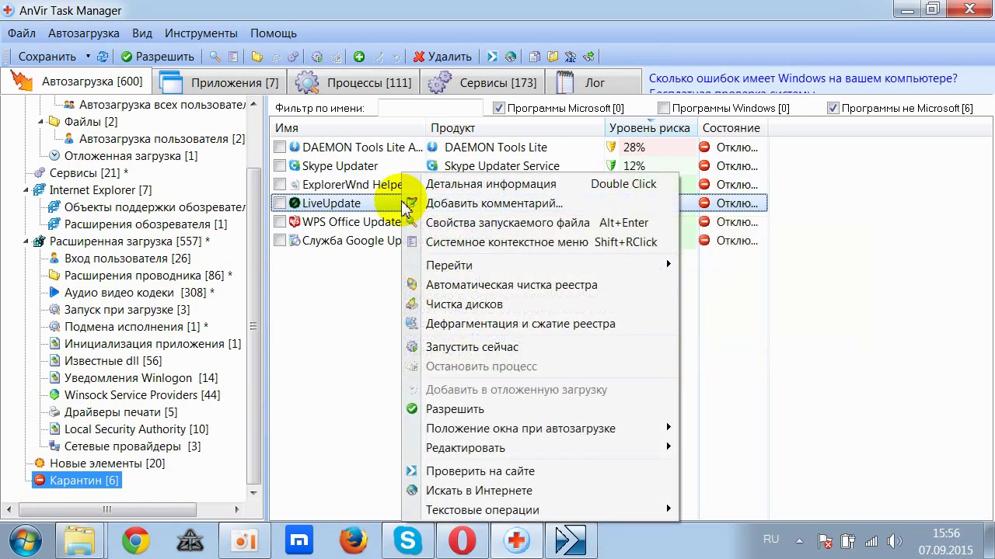
left_click(493, 471)
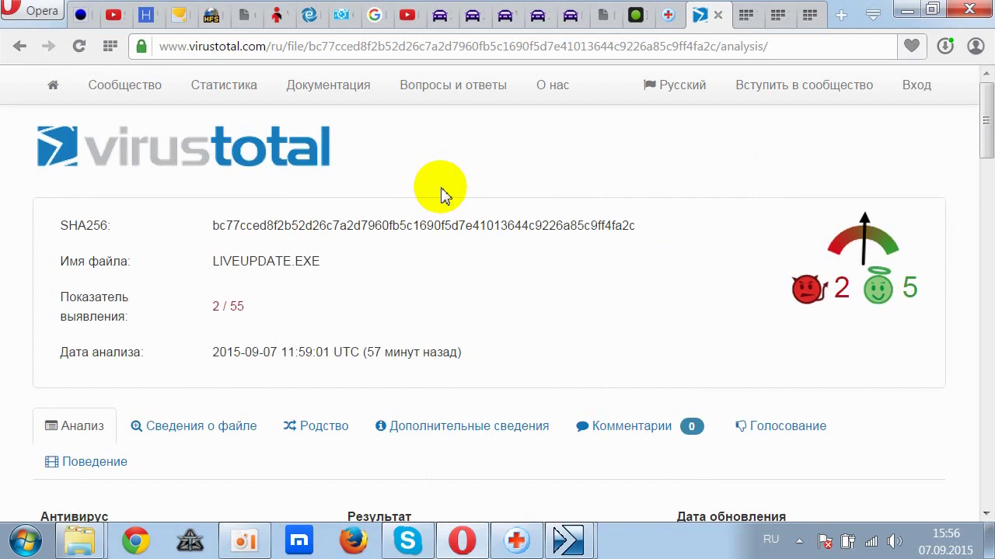
- Examine the detections in the LIVEUPDATE.EXE report, highlighting the GData antivirus name and the iObit part of its result
scroll(340, 255, "down", 2)
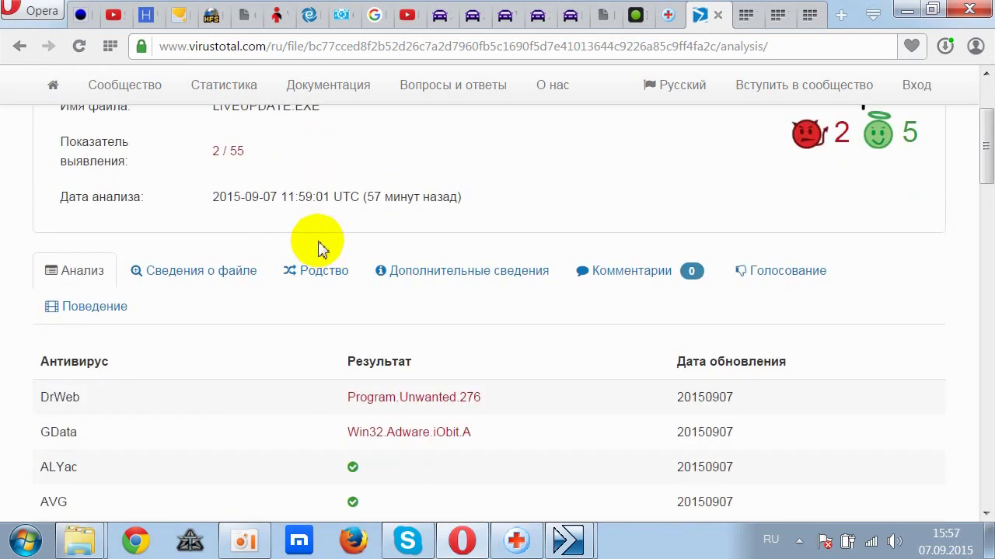
scroll(321, 249, "down", 1)
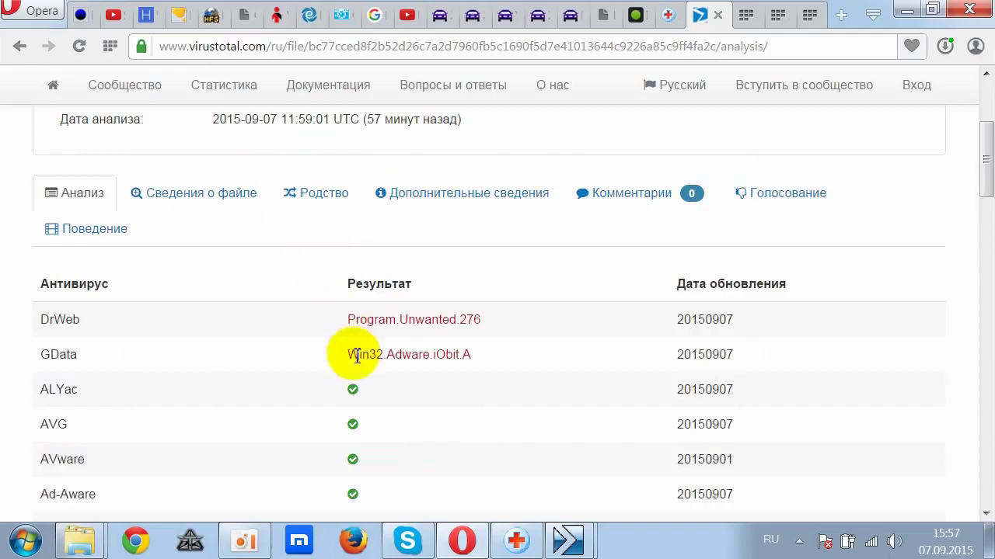
double_click(46, 356)
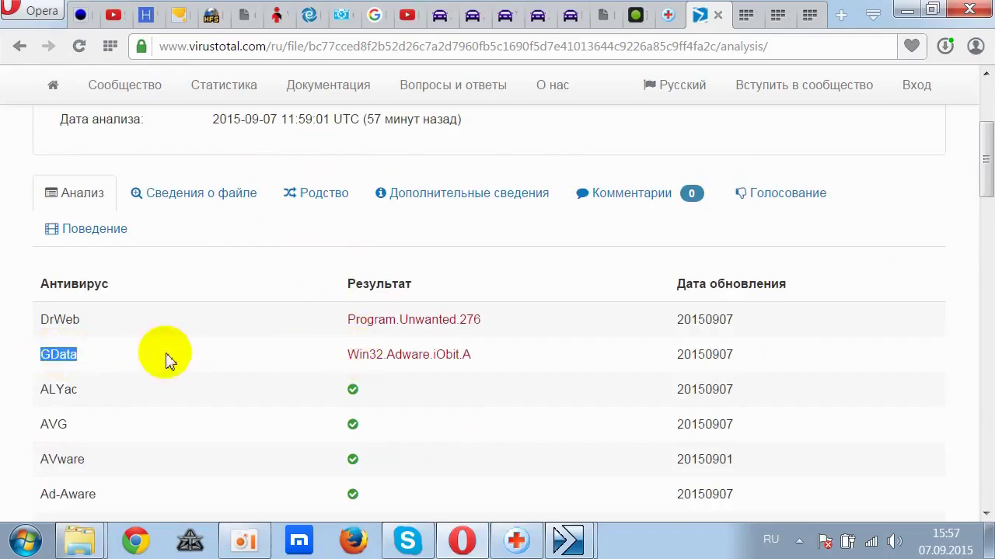
left_click_drag(468, 357, 350, 358)
left_click(441, 357)
double_click(439, 356)
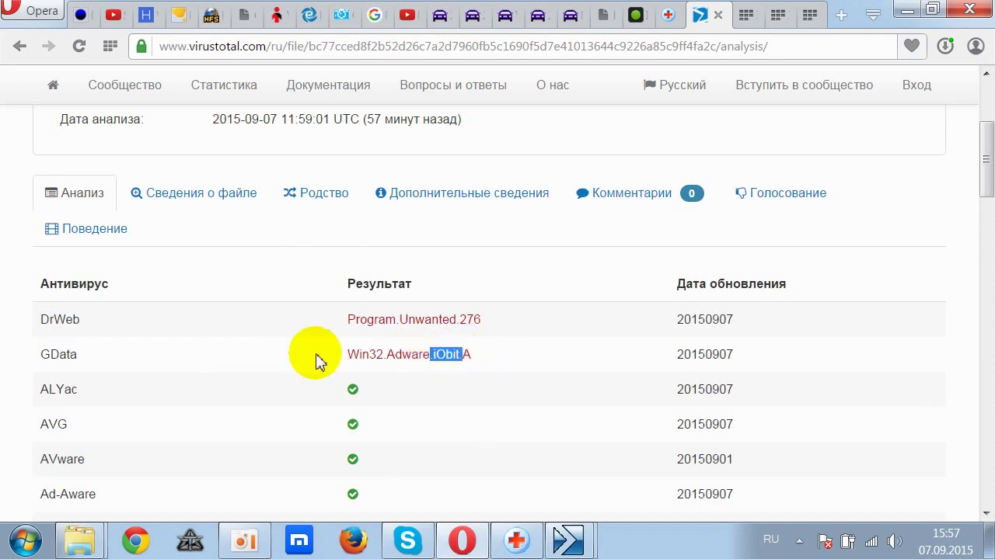
- Look through the remaining antivirus results for LIVEUPDATE.EXE and return to the report summary
scroll(188, 355, "down", 10)
scroll(189, 355, "down", 10)
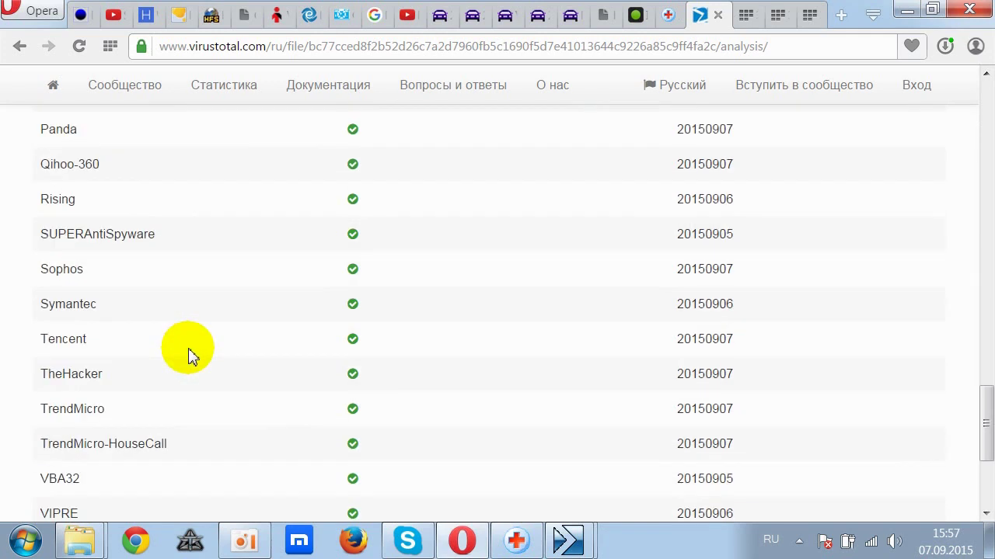
scroll(189, 355, "down", 3)
scroll(188, 355, "up", 20)
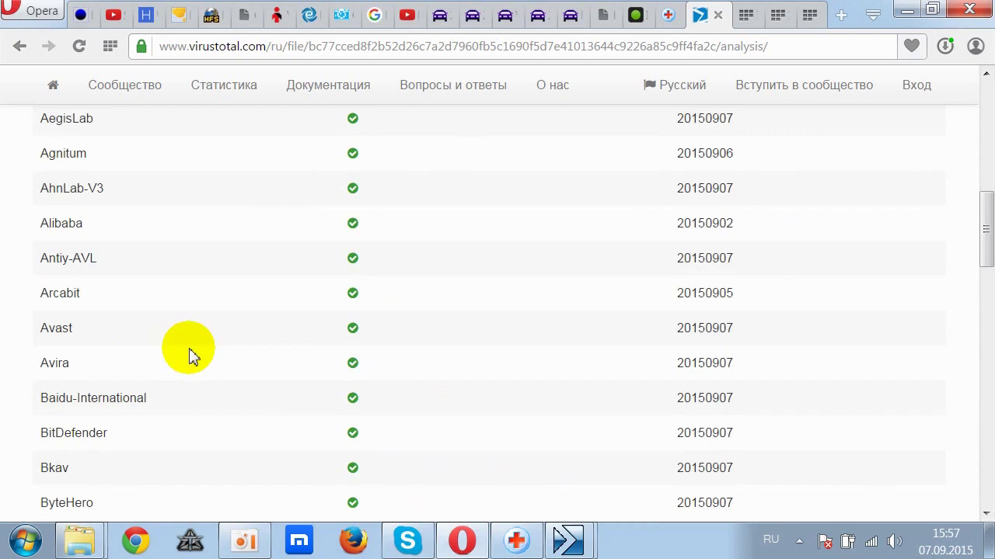
scroll(192, 355, "up", 1)
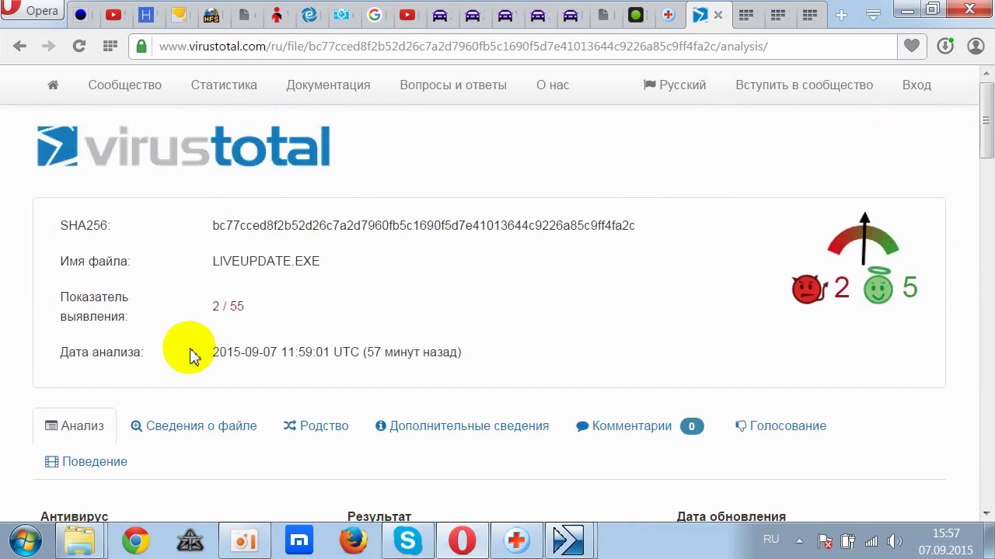
- Go back to the GData detection in the results table and highlight the word iObit again
scroll(208, 280, "down", 3)
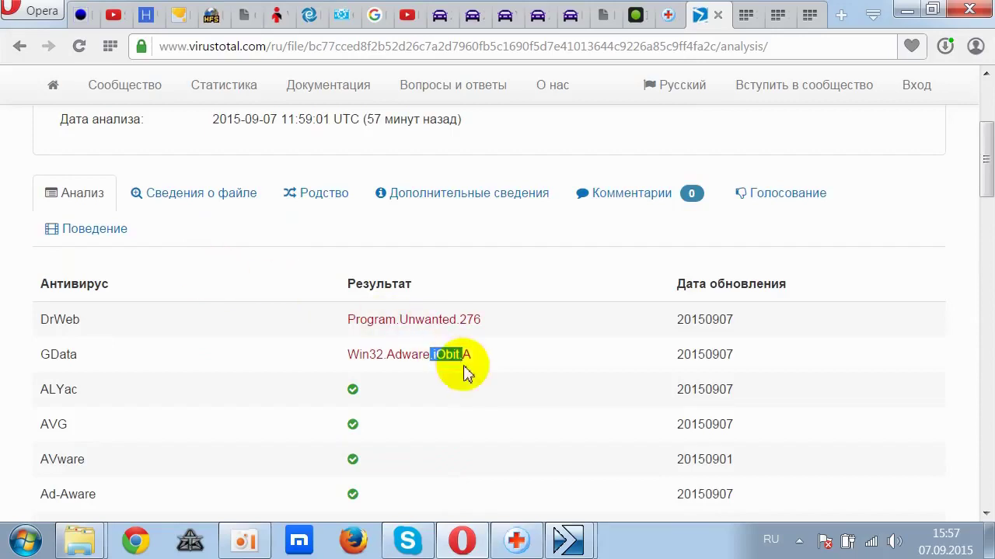
left_click(435, 355)
left_click_drag(434, 355, 462, 355)
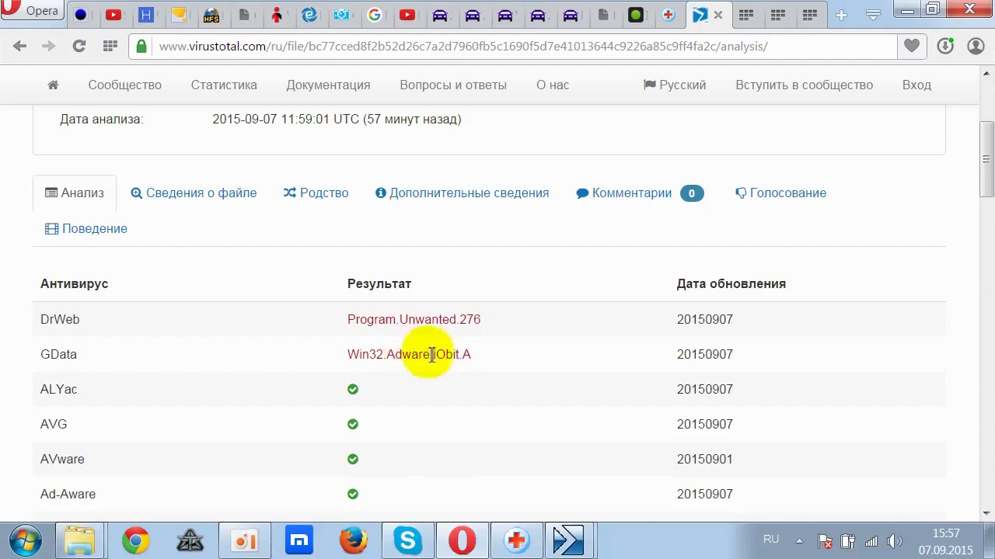
- Open Advanced SystemCare, view its About information to check the publisher, and close the program
left_click(799, 541)
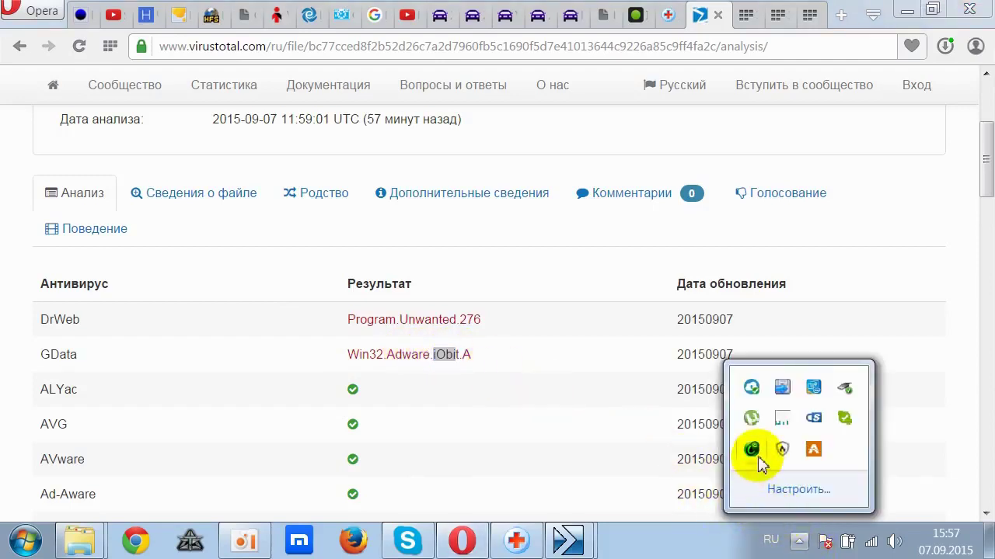
mouse_move(756, 454)
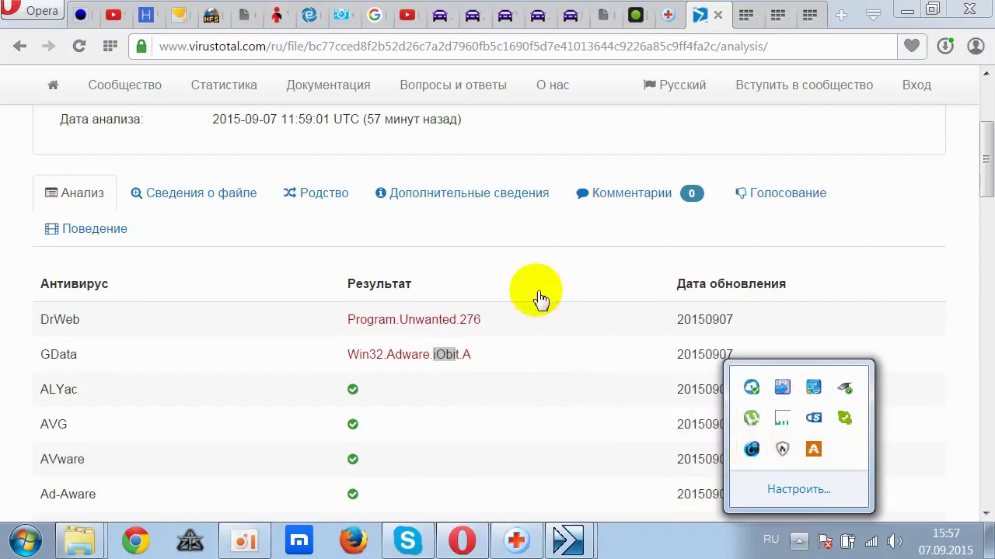
left_click(300, 251)
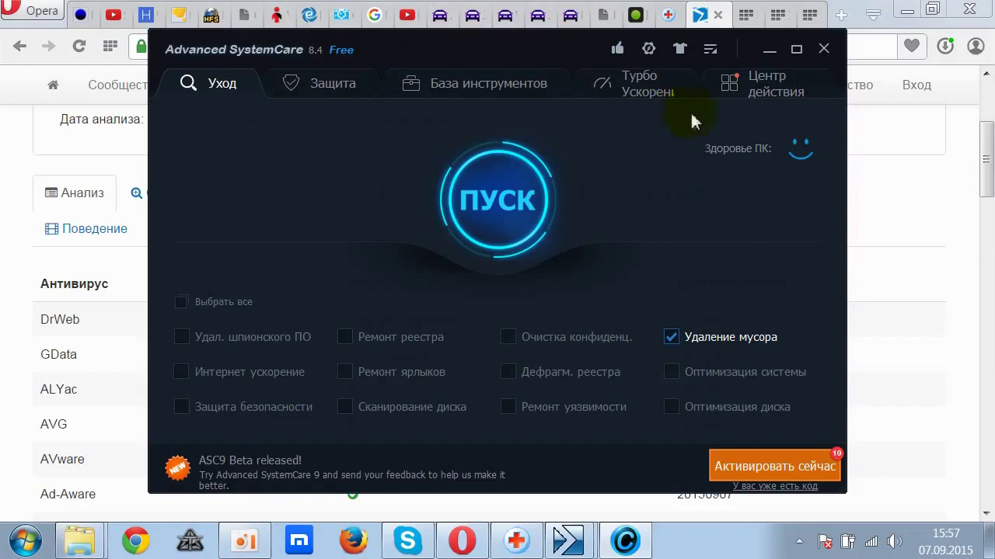
left_click(711, 49)
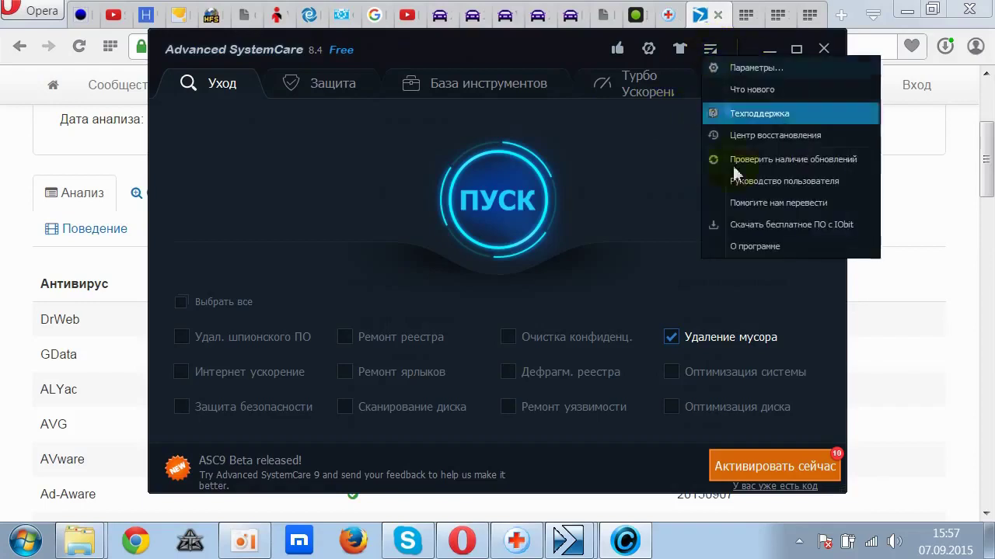
left_click(746, 247)
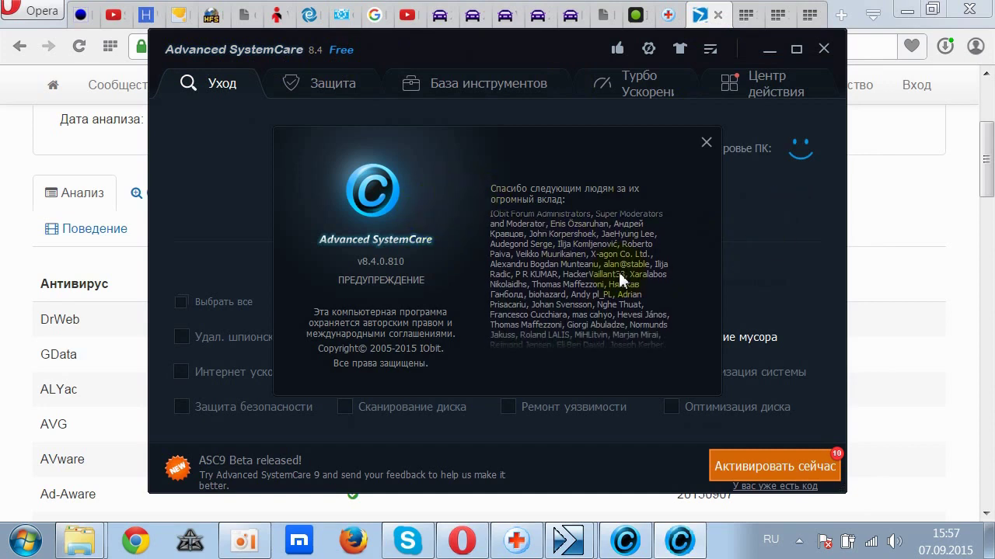
left_click(705, 141)
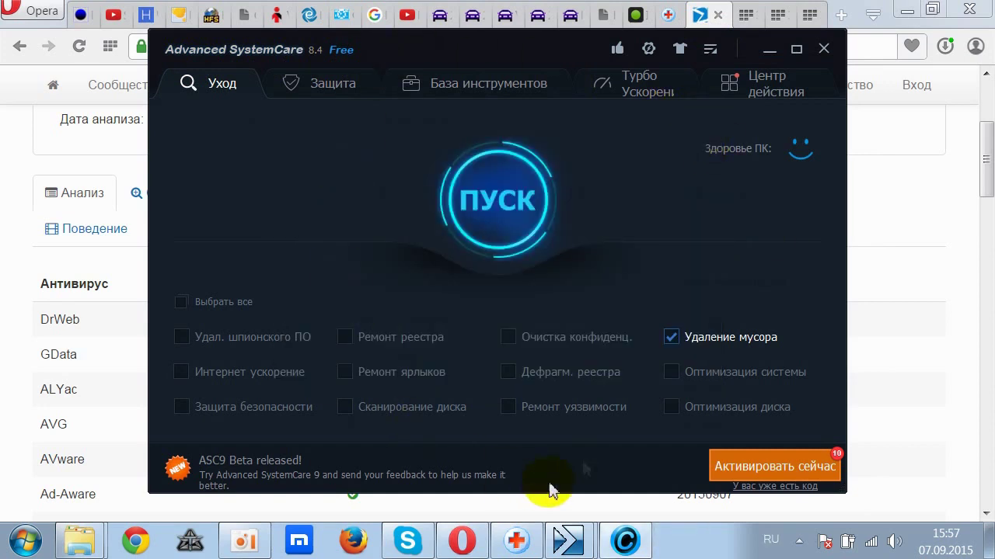
left_click(824, 48)
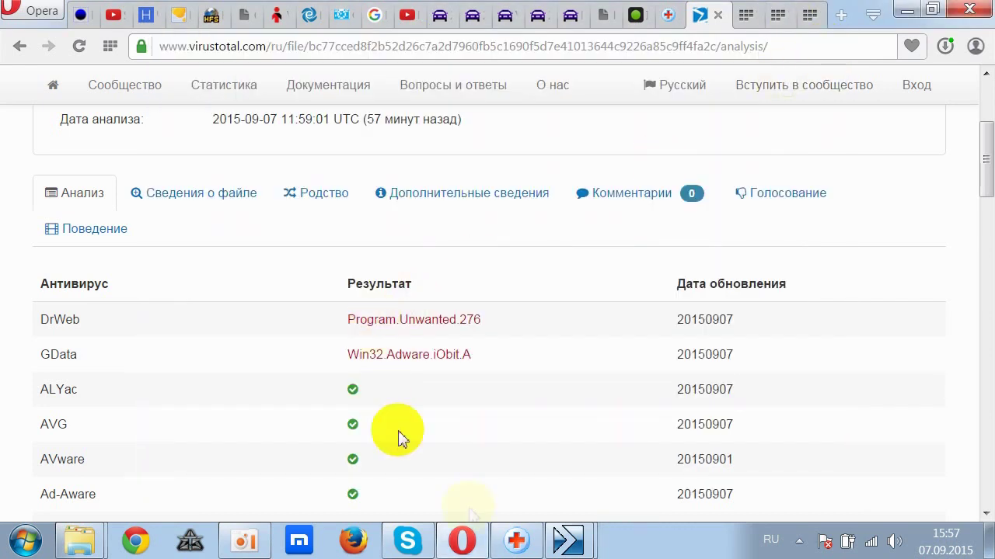
- Close the remaining VirusTotal 2.0 uploader windows
mouse_move(558, 544)
left_click(639, 400)
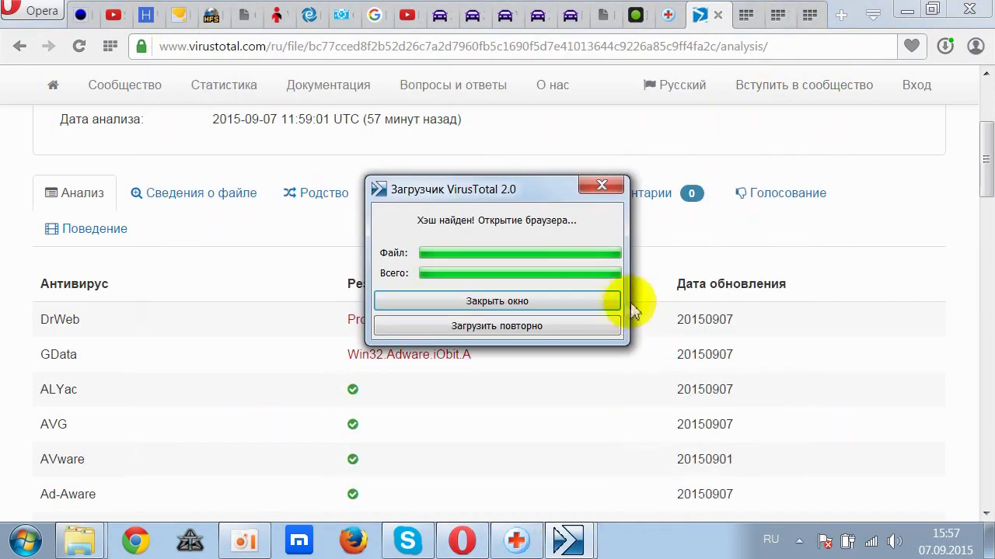
left_click(601, 185)
left_click(566, 539)
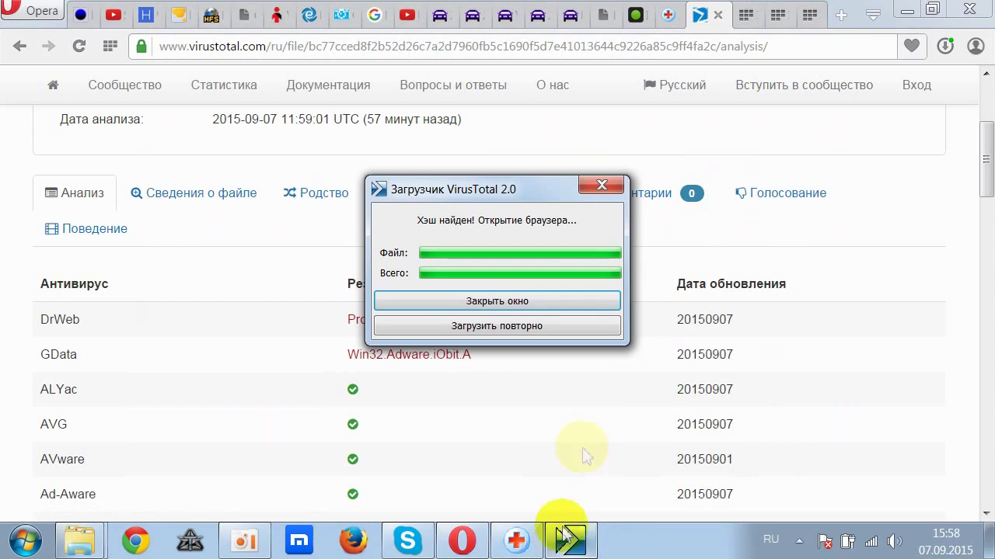
left_click(526, 303)
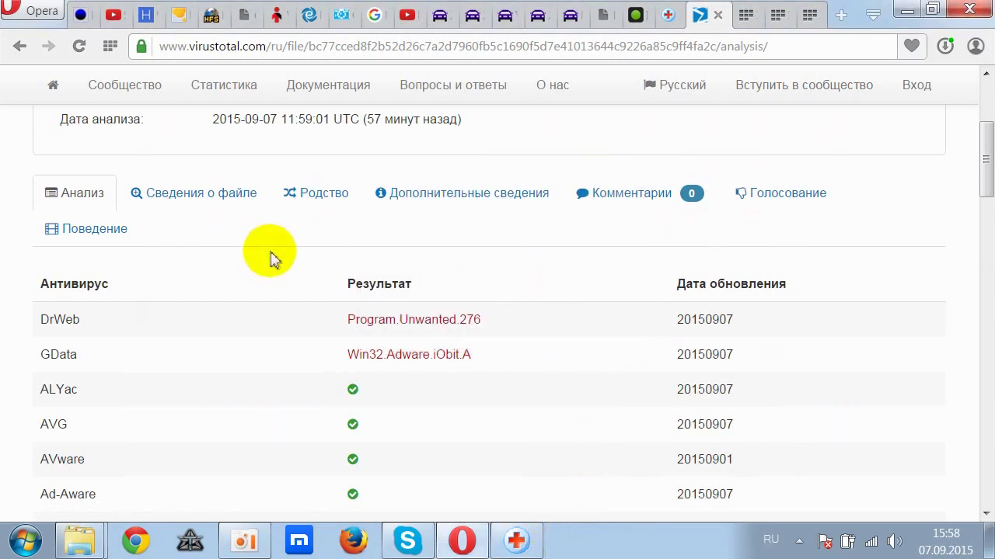
- Review the LIVEUPDATE.EXE report summary, check the quarantine list in AnVir Task Manager, and return to the report in Opera
scroll(272, 259, "up", 3)
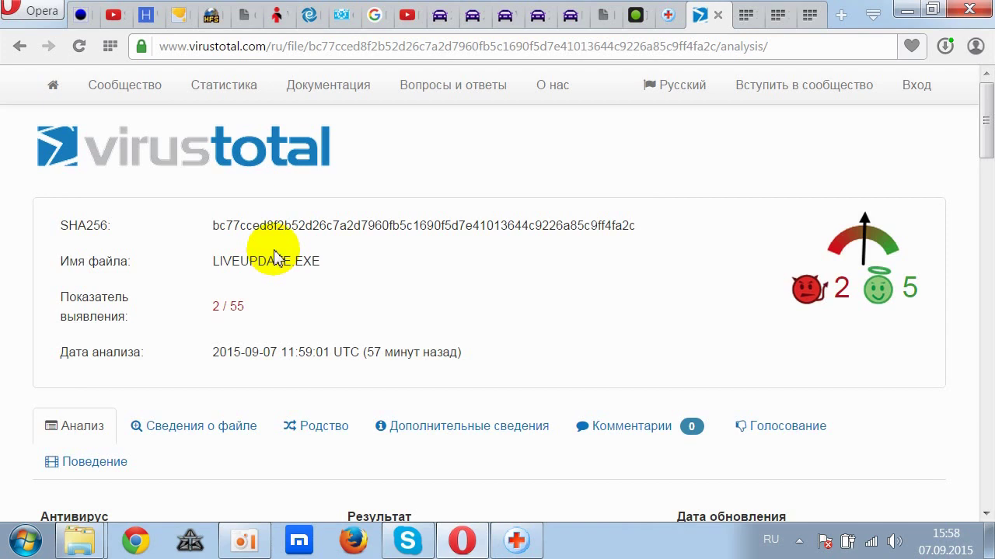
left_click(516, 541)
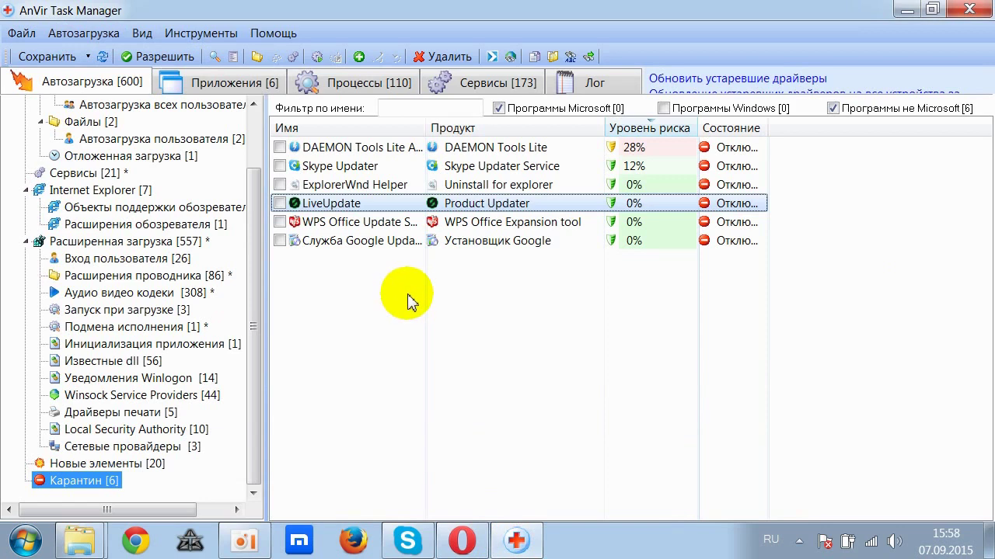
left_click(461, 537)
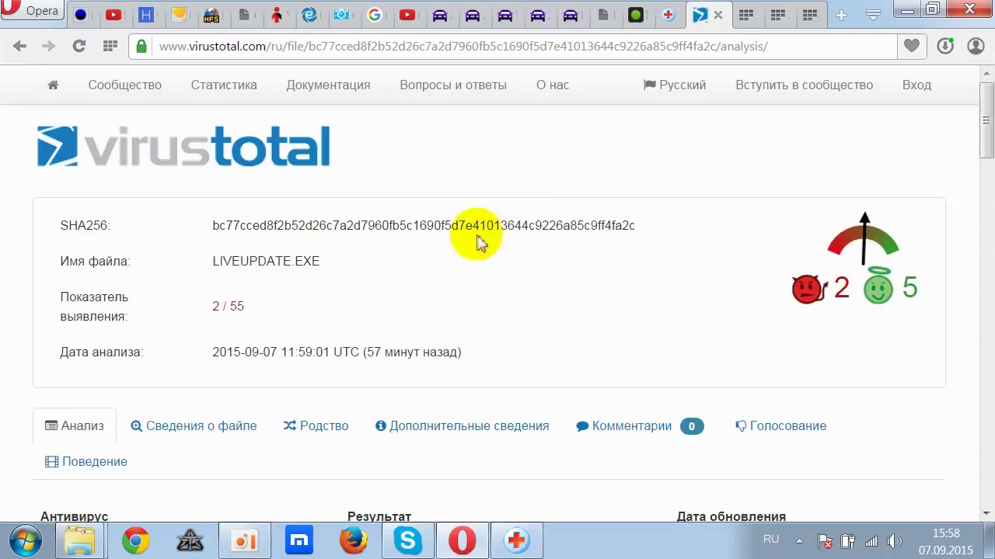